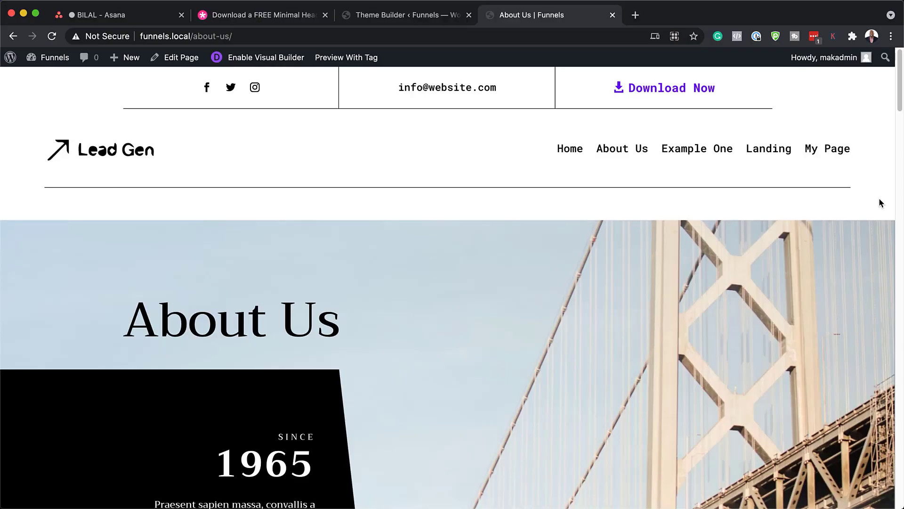
# Find the Download For Free box on the blog post and enter an email address.
pyautogui.scroll(-5, 879, 200)
pyautogui.scroll(-15, 879, 199)
pyautogui.scroll(-15, 879, 200)
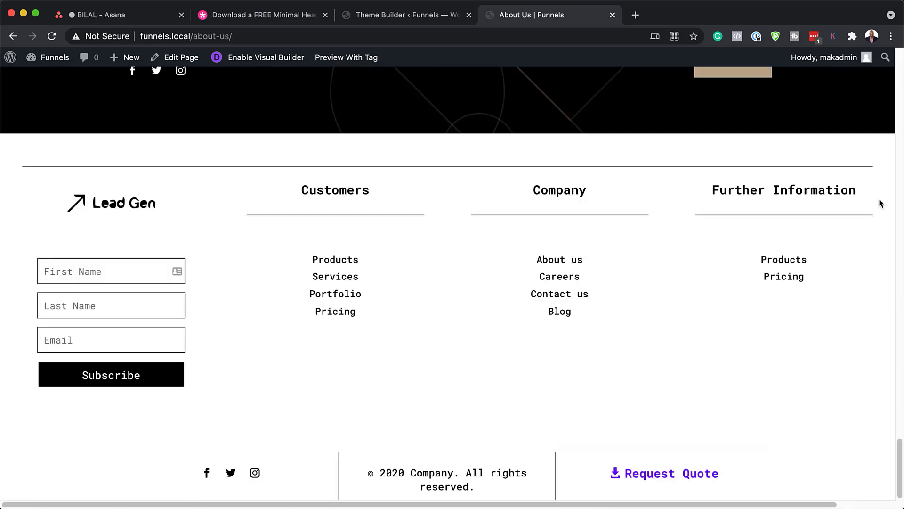
pyautogui.scroll(15, 879, 203)
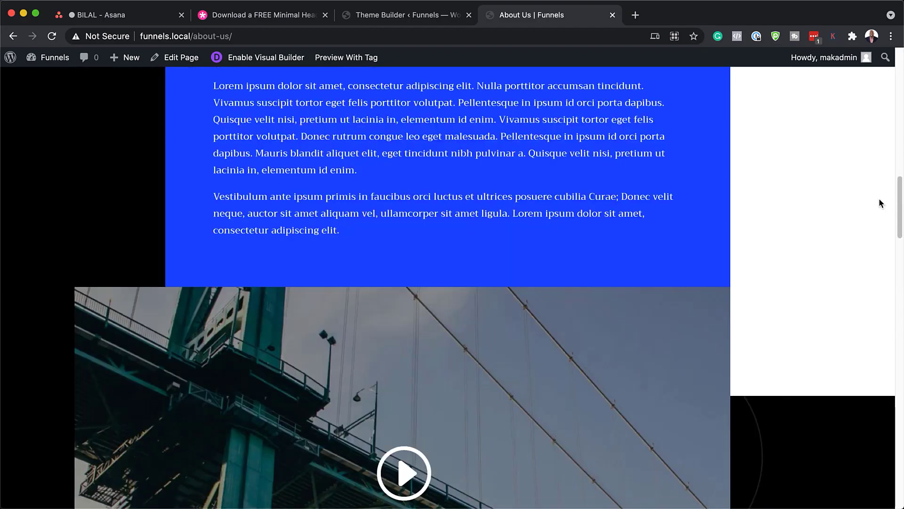
pyautogui.scroll(10, 879, 203)
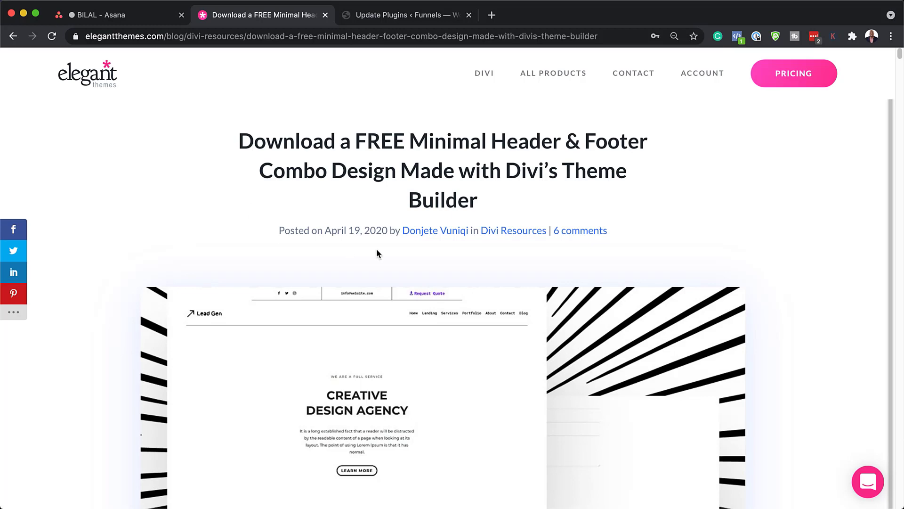
pyautogui.scroll(-10, 478, 283)
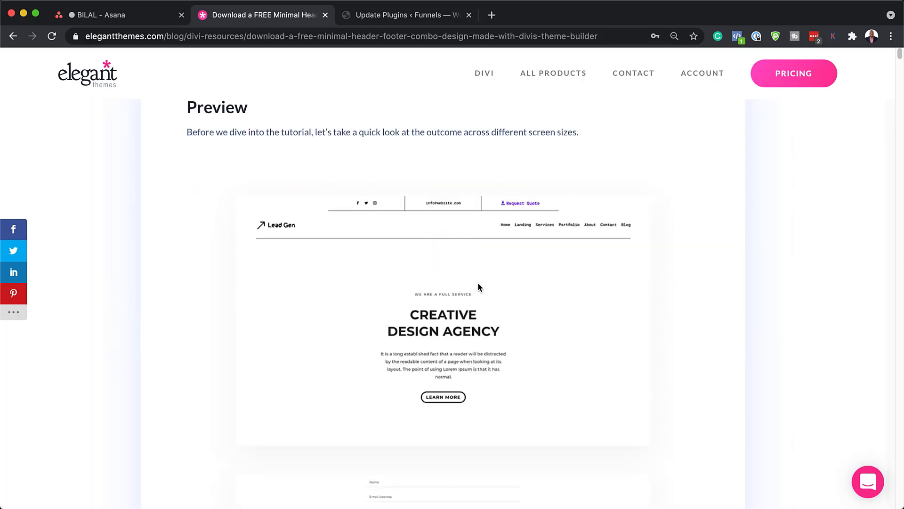
pyautogui.scroll(-15, 598, 287)
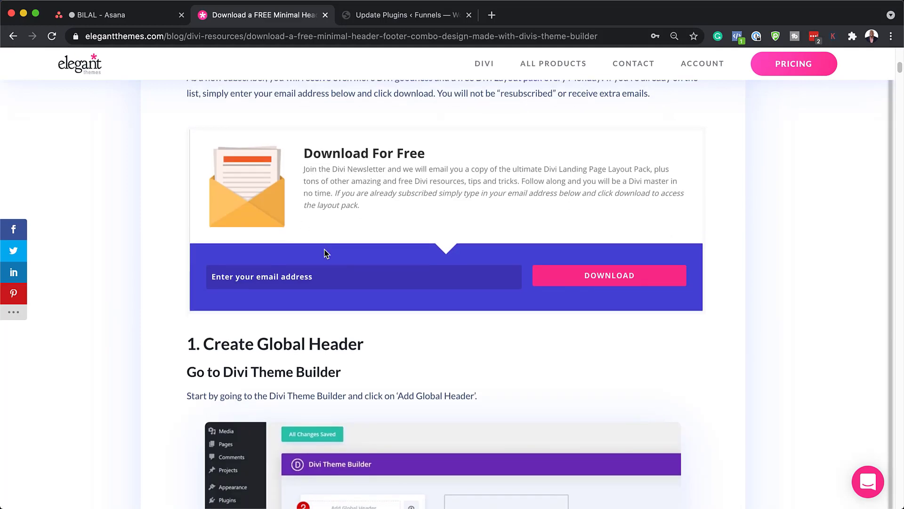
pyautogui.click(319, 280)
# Submit the email and download divi-minimal-header-footer-combo-global-website-template.zip.
pyautogui.click(635, 277)
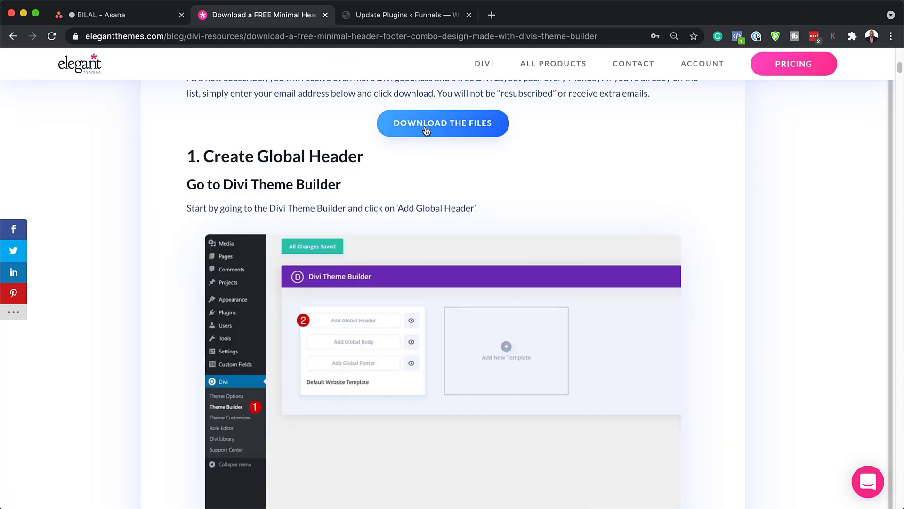
pyautogui.click(426, 128)
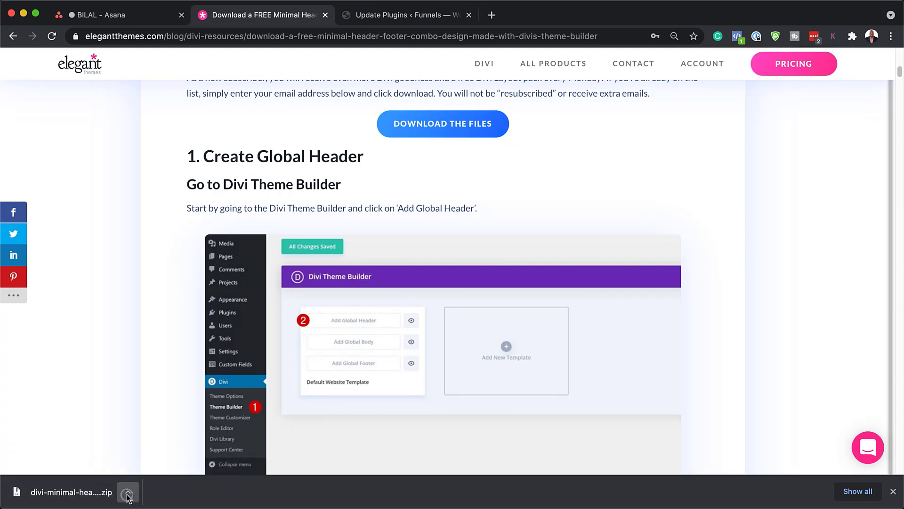
pyautogui.click(128, 492)
# Extract the zip in Finder, open the template folder with its .json file, then close Finder.
pyautogui.click(171, 479)
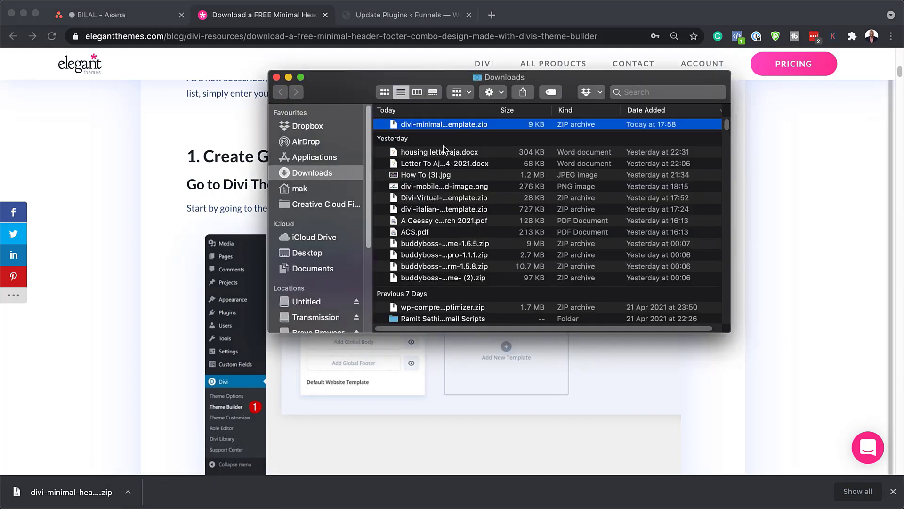
pyautogui.doubleClick(395, 125)
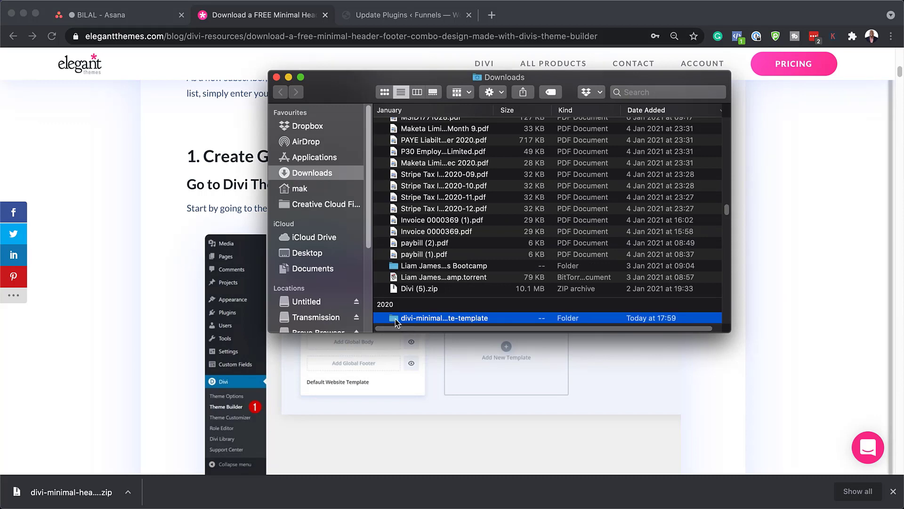
pyautogui.doubleClick(395, 318)
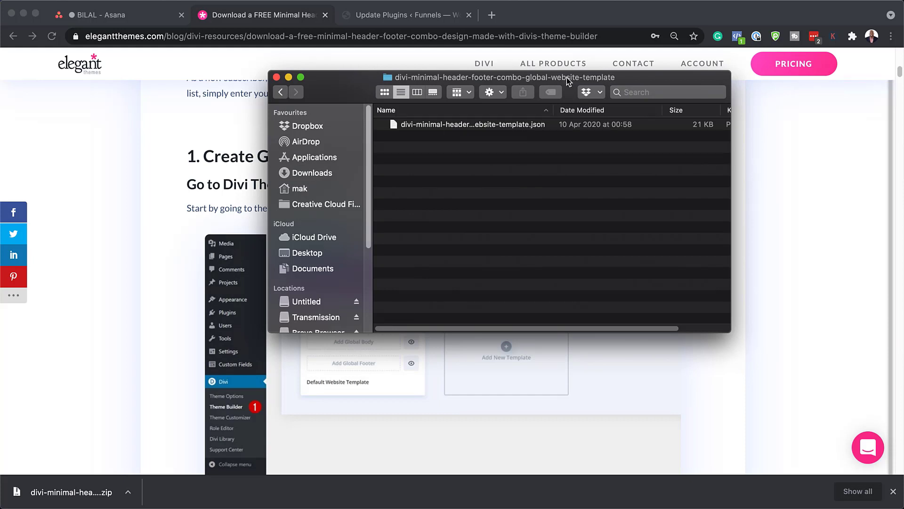
pyautogui.press('super+w')
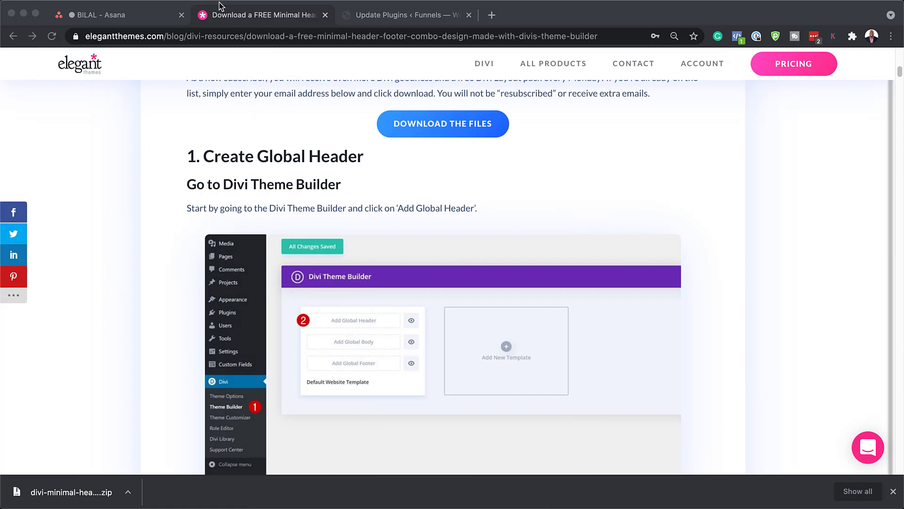
# Open Divi > Theme Builder in WordPress admin and show the Portability Import tab.
pyautogui.click(394, 16)
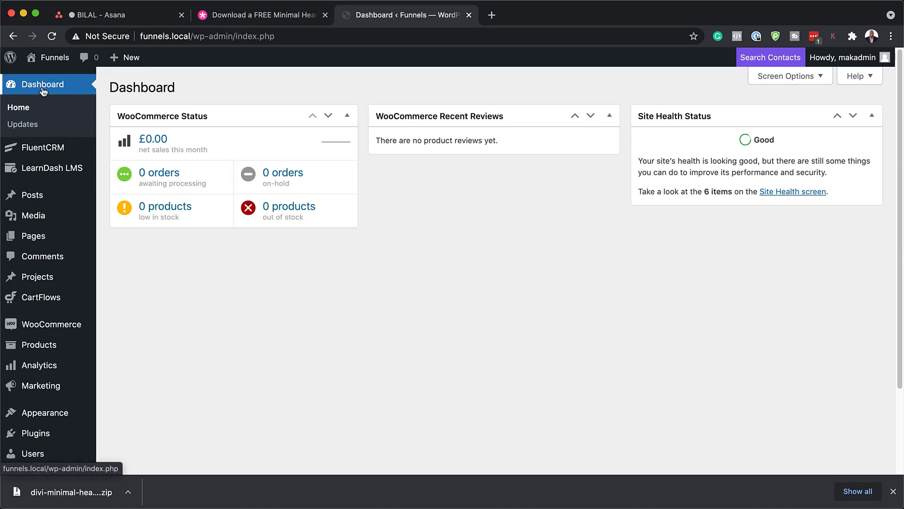
pyautogui.scroll(-3, 73, 258)
pyautogui.moveTo(28, 440)
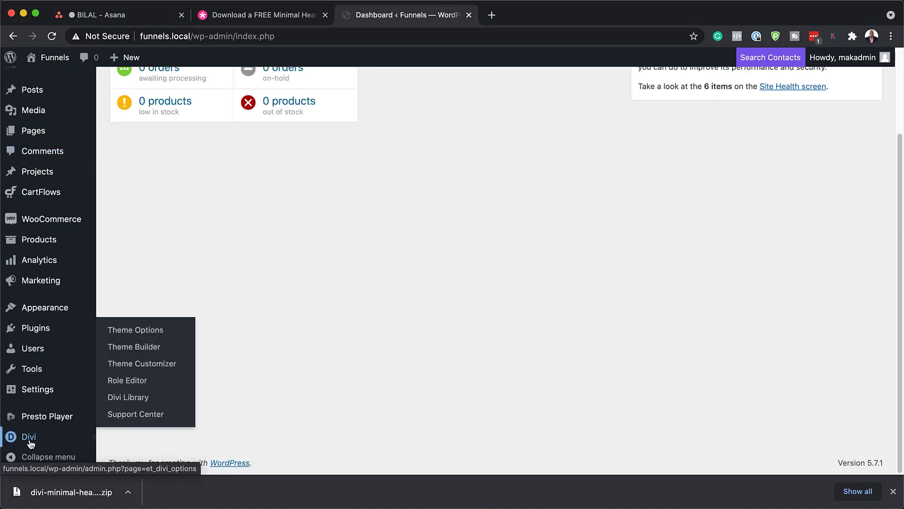
pyautogui.click(139, 351)
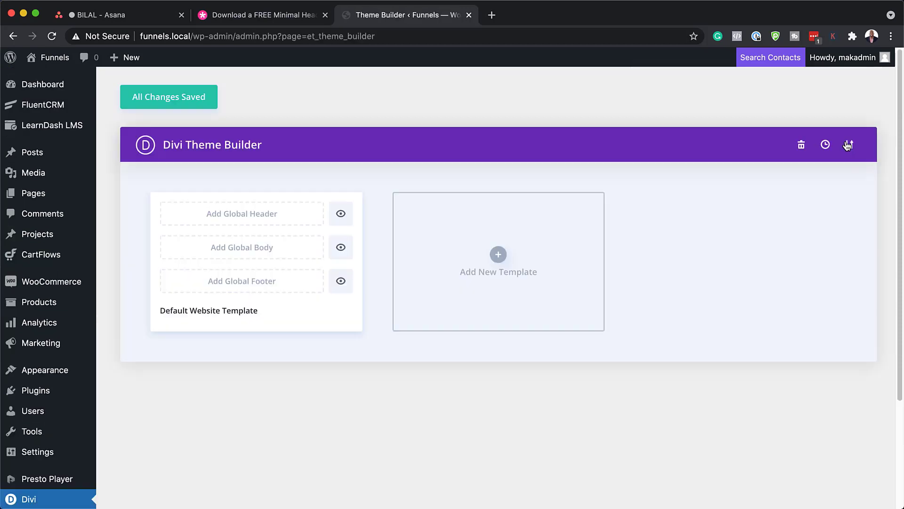
pyautogui.click(850, 145)
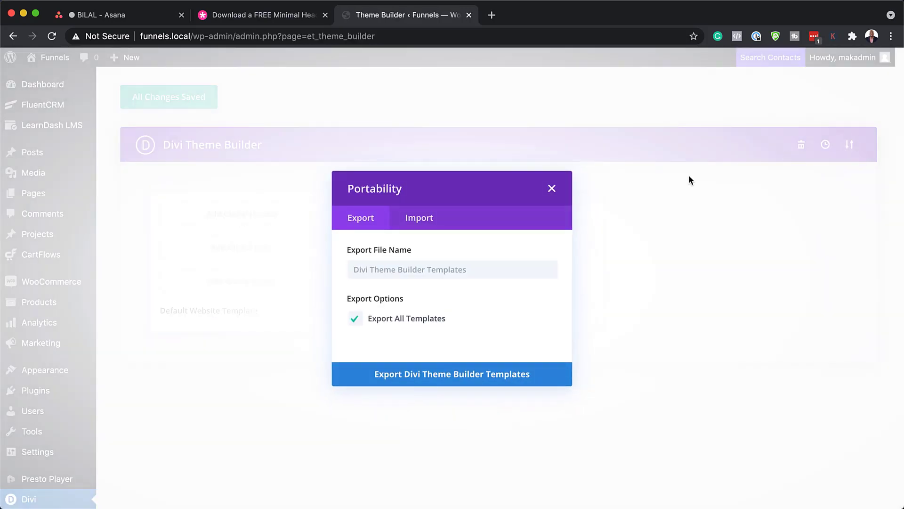
pyautogui.click(417, 218)
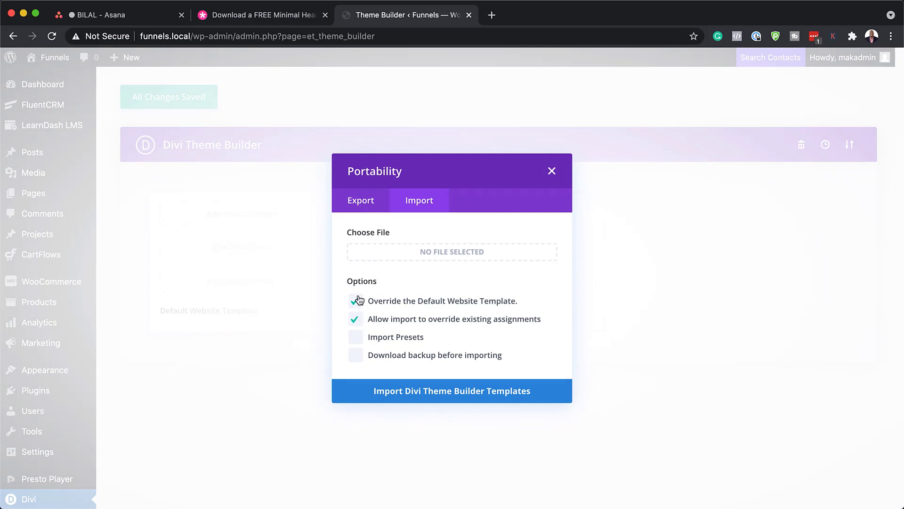
# Import the extracted template .json file as Divi Theme Builder templates.
pyautogui.moveTo(0, 179); pyautogui.dragTo(655, 180)
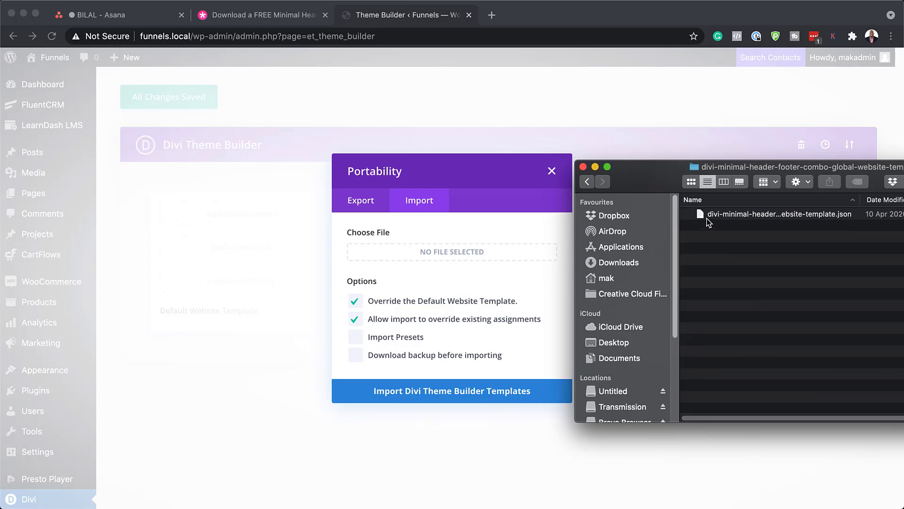
pyautogui.moveTo(702, 218); pyautogui.dragTo(421, 250)
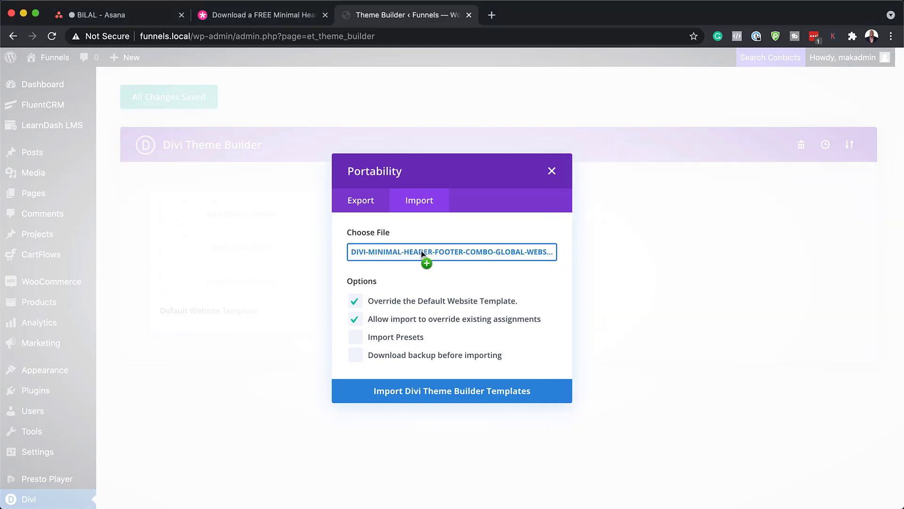
pyautogui.click(443, 394)
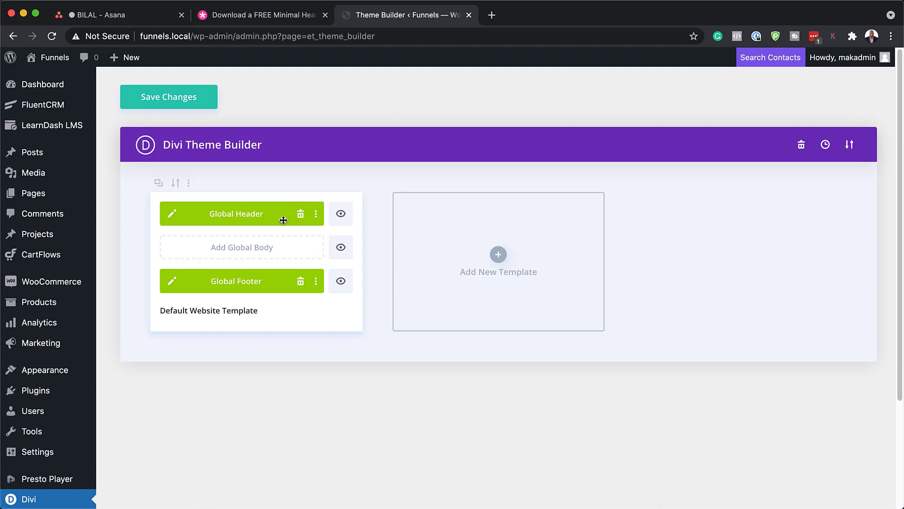
# Open the live site in a new tab via Visit Site, then save the Theme Builder changes.
pyautogui.moveTo(48, 58)
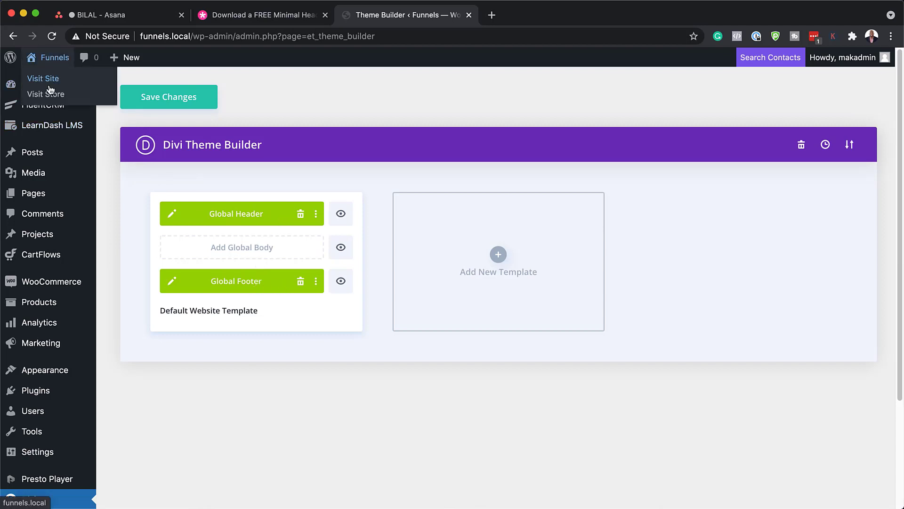
pyautogui.keyDown('super'); pyautogui.click(52, 80); pyautogui.keyUp('super')
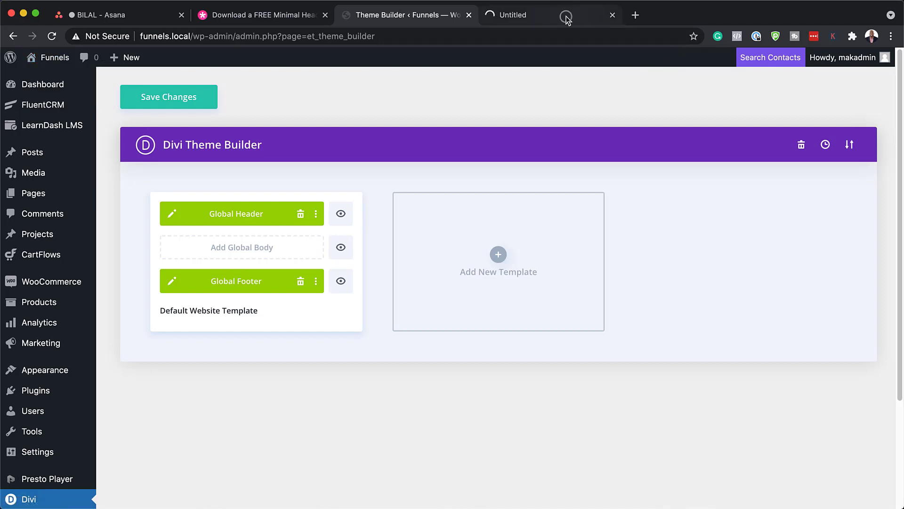
pyautogui.click(567, 19)
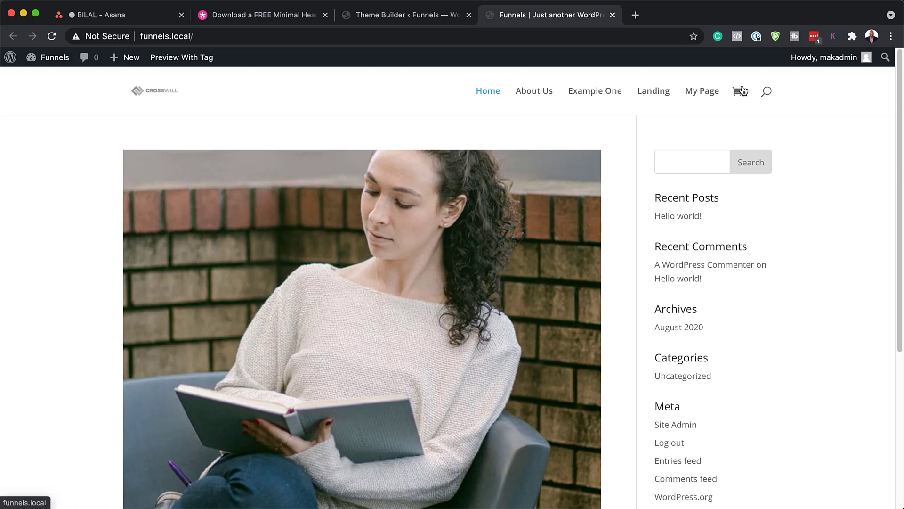
pyautogui.scroll(-5, 823, 192)
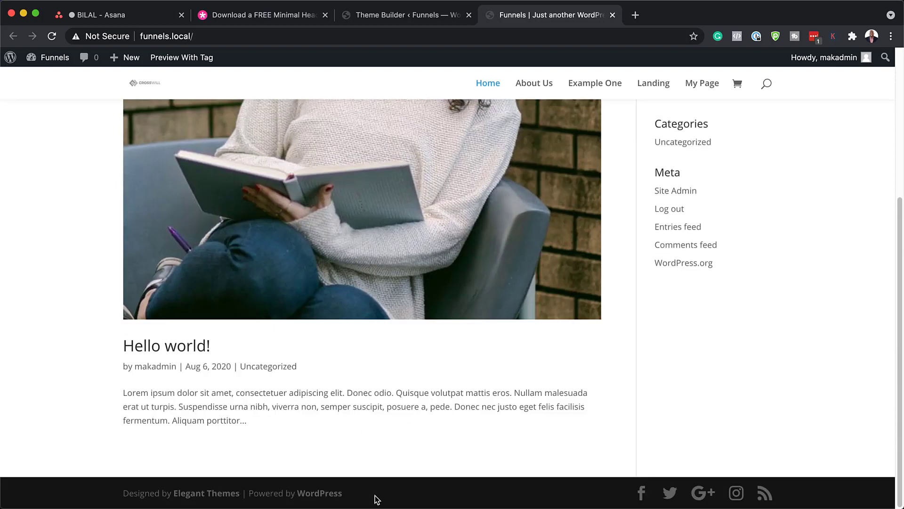
pyautogui.scroll(5, 740, 322)
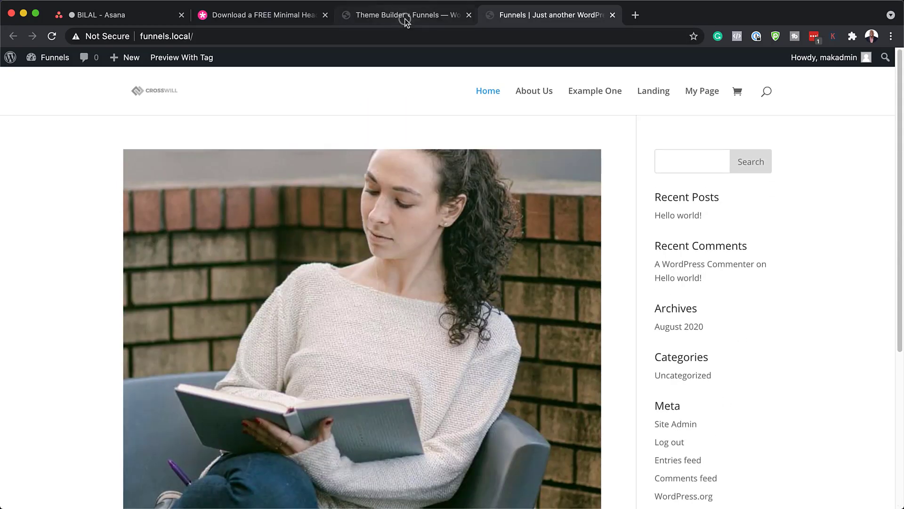
pyautogui.click(404, 19)
pyautogui.click(187, 103)
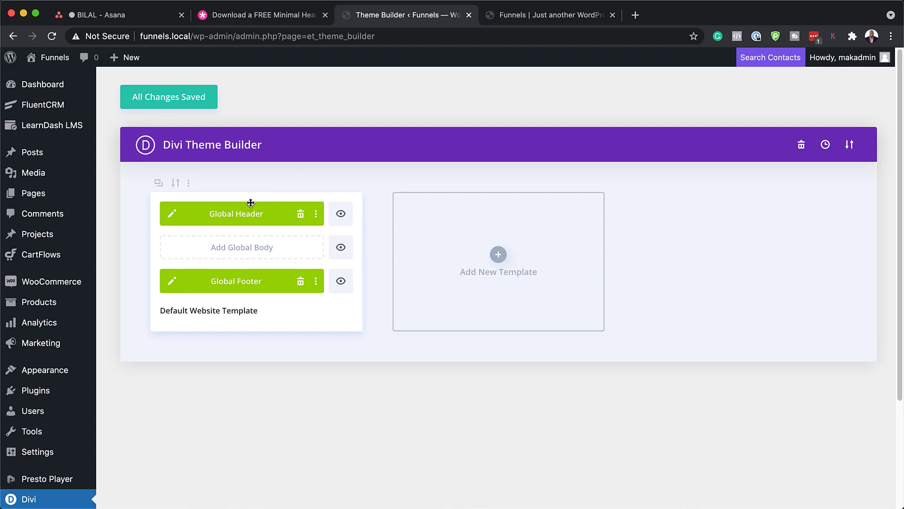
# Reload the live site tab and check the new Lead Gen header and footer.
pyautogui.click(575, 16)
pyautogui.click(52, 37)
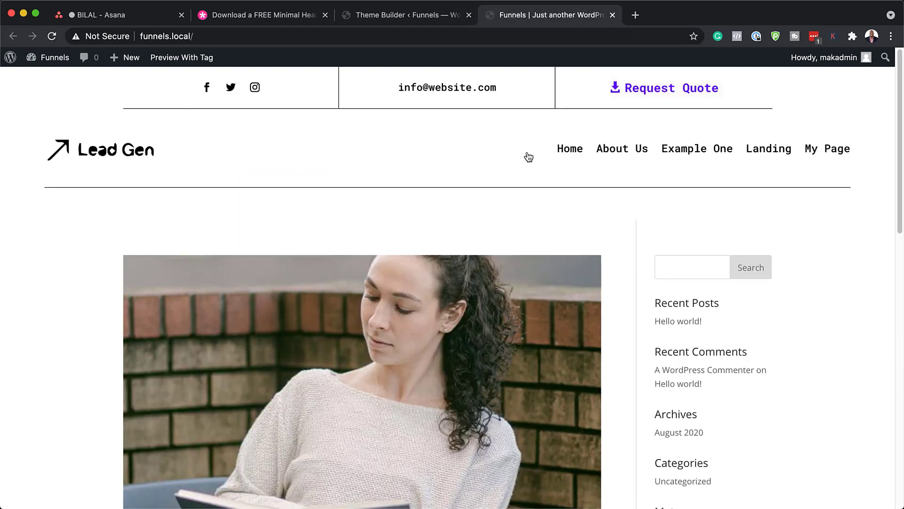
pyautogui.scroll(-20, 569, 220)
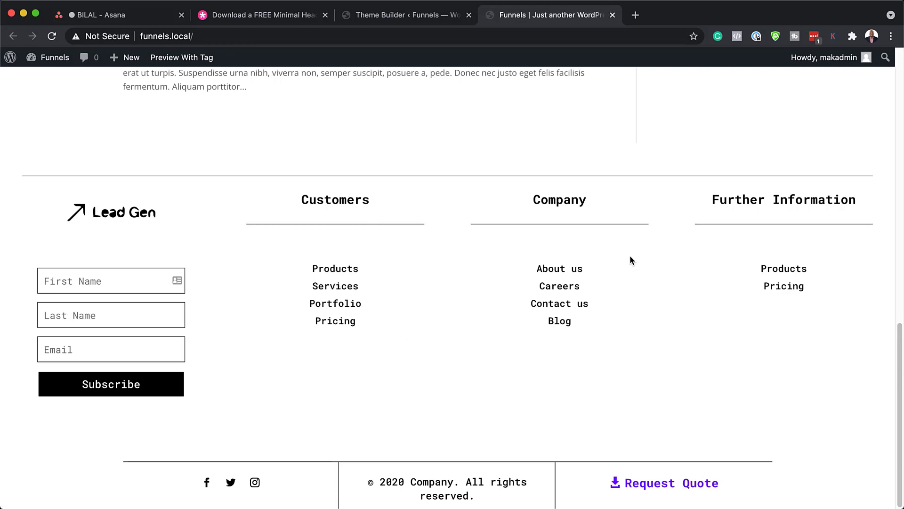
pyautogui.scroll(3, 664, 370)
pyautogui.scroll(10, 665, 370)
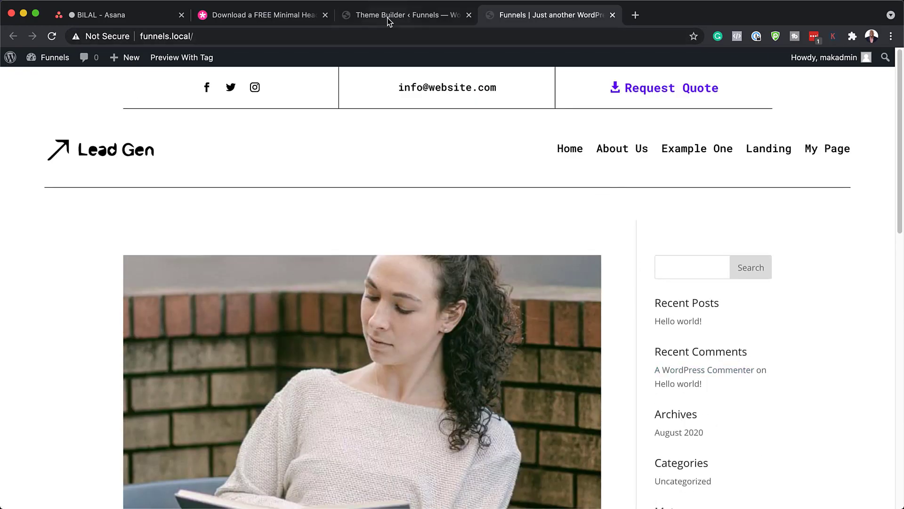
# Open the Global Header layout in the visual builder from the Theme Builder.
pyautogui.click(388, 18)
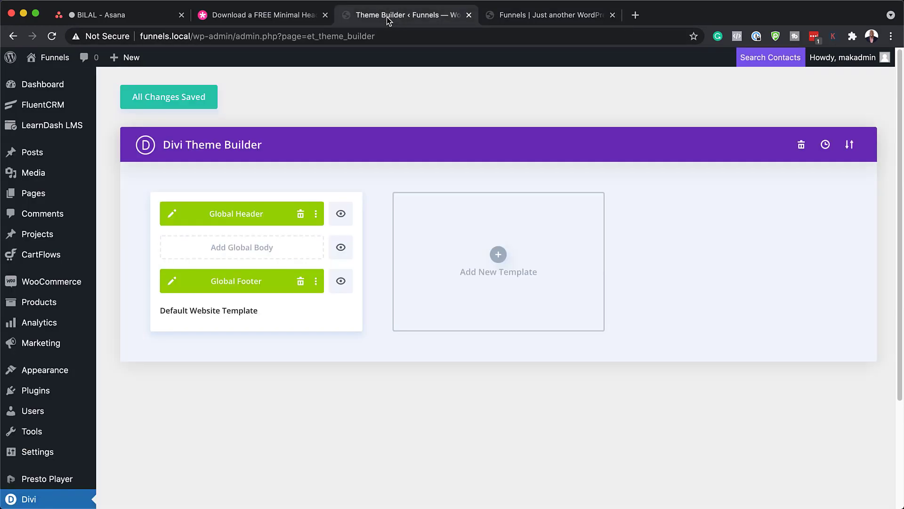
pyautogui.click(172, 214)
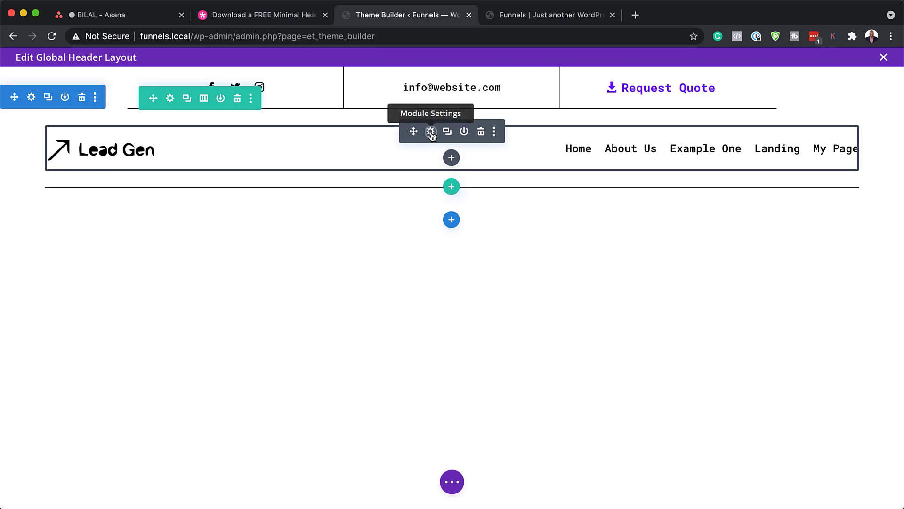
# Replace the menu module's Lead Gen logo with the connected-nodes icon from the media library.
pyautogui.click(430, 133)
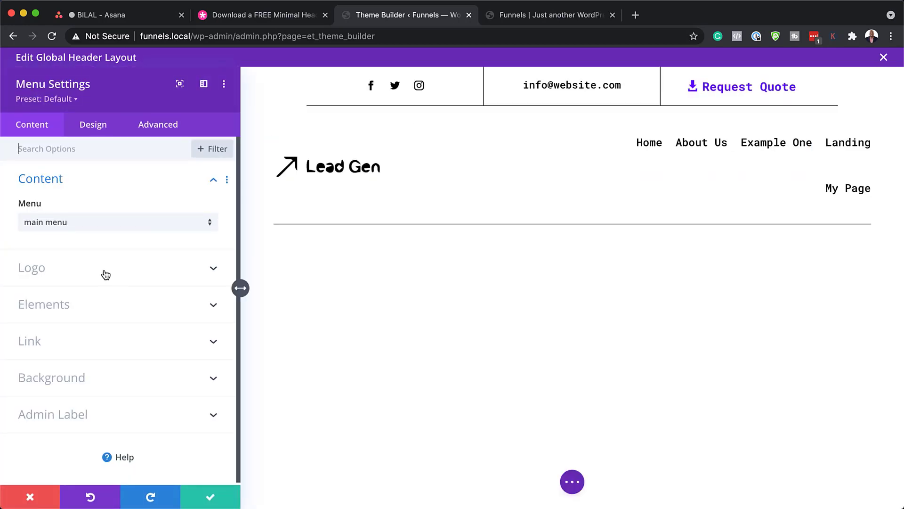
pyautogui.click(104, 274)
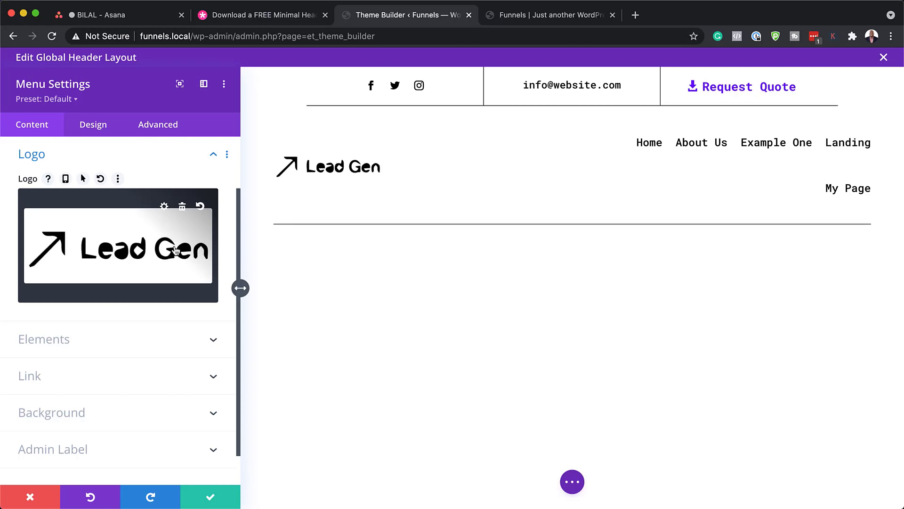
pyautogui.click(181, 207)
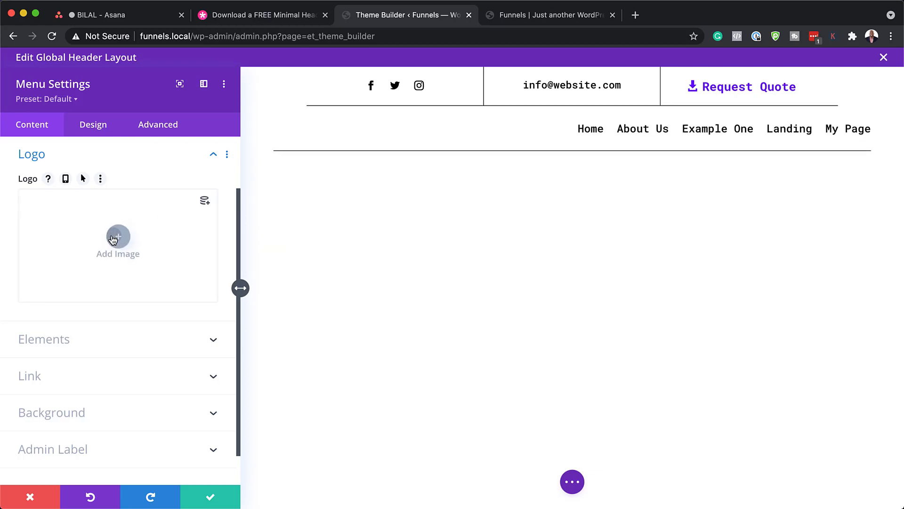
pyautogui.click(114, 239)
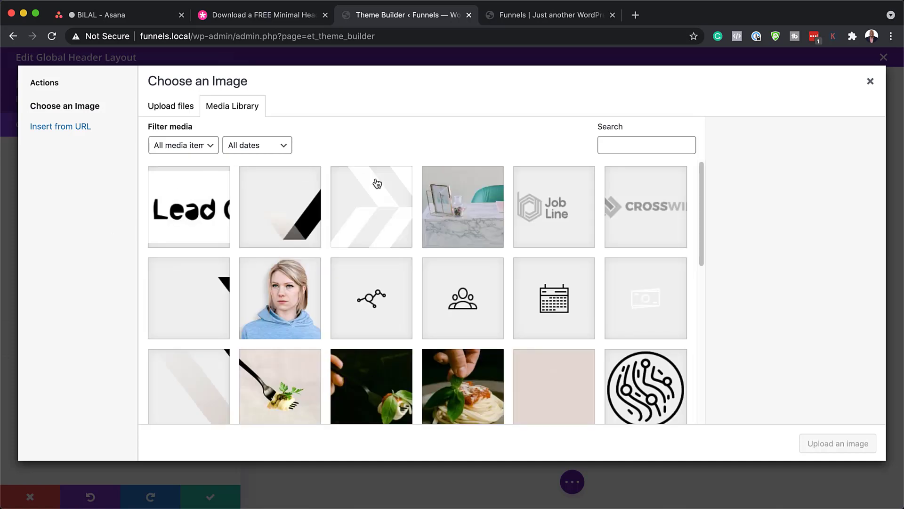
pyautogui.click(379, 303)
pyautogui.click(845, 441)
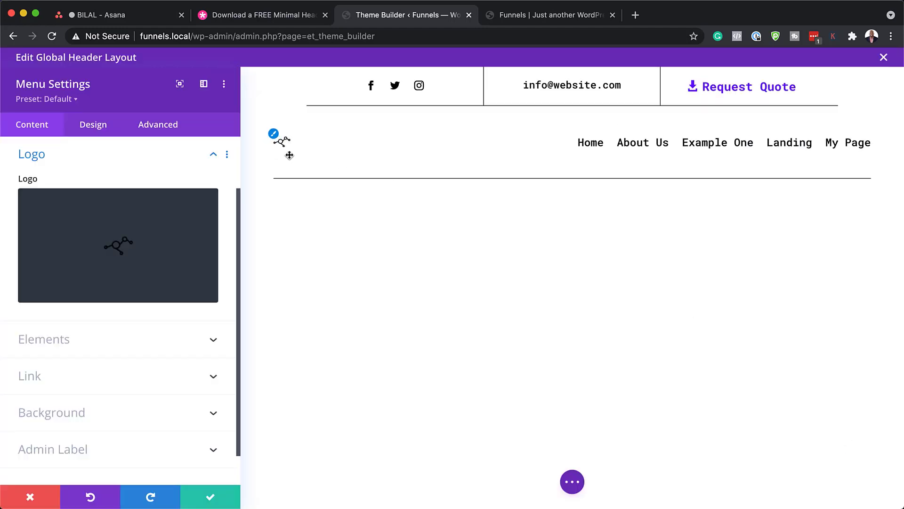
pyautogui.click(94, 126)
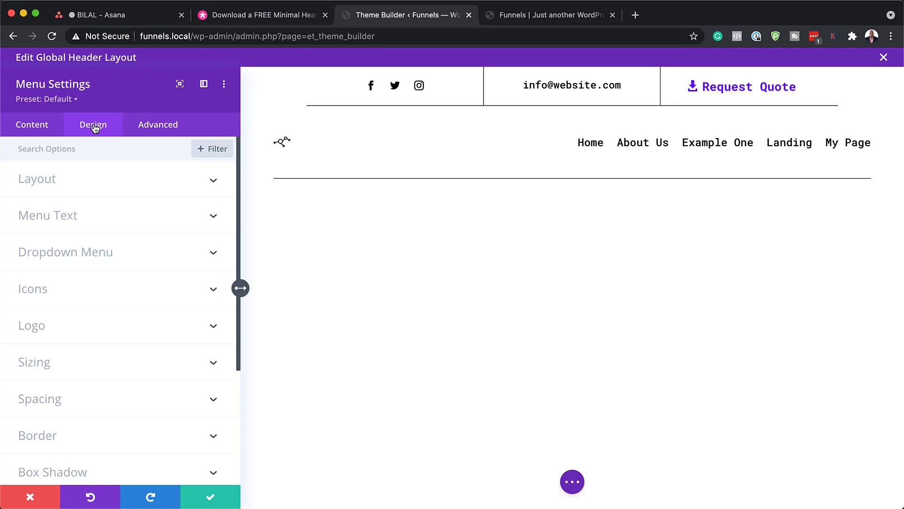
# Raise the menu's Logo Max Width from 35% to 60% under Design > Sizing.
pyautogui.click(92, 335)
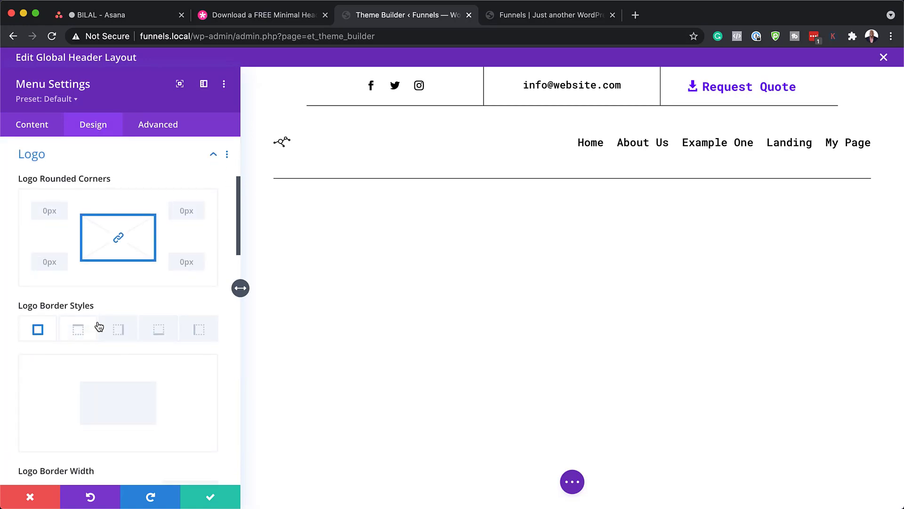
pyautogui.click(213, 156)
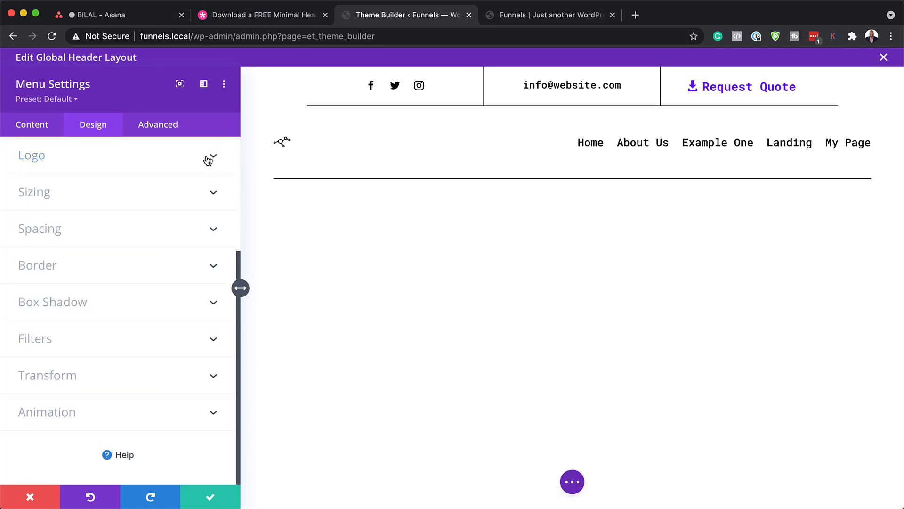
pyautogui.click(141, 195)
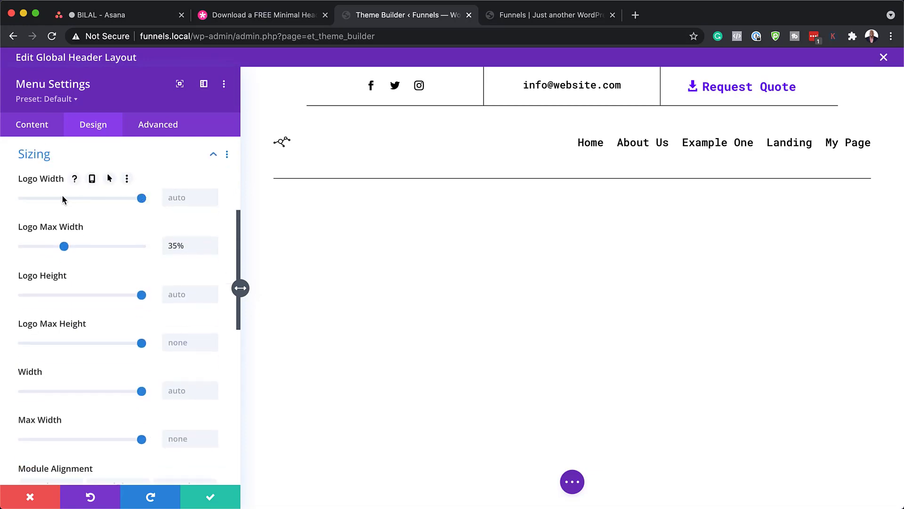
pyautogui.moveTo(64, 248); pyautogui.dragTo(95, 252)
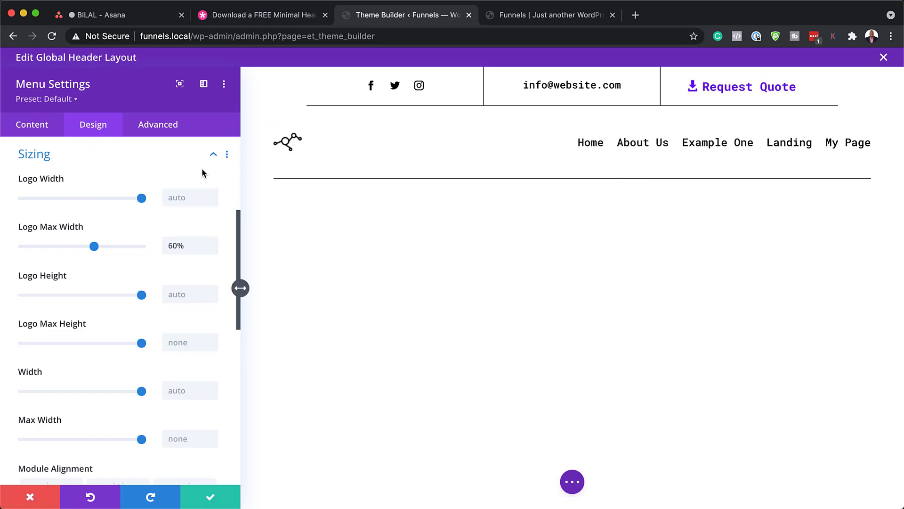
pyautogui.click(215, 153)
pyautogui.scroll(4, 119, 222)
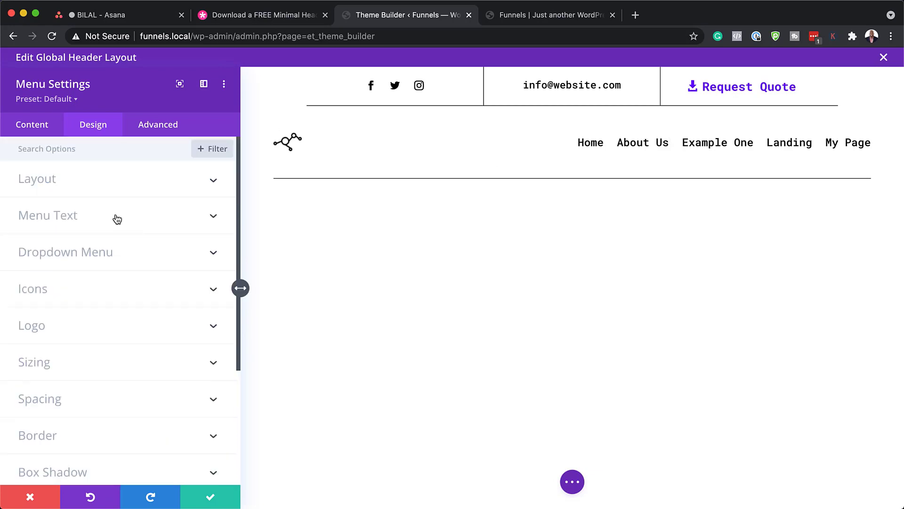
# Set the Menu Font to Poppins and the Menu Text Color to blue.
pyautogui.click(117, 218)
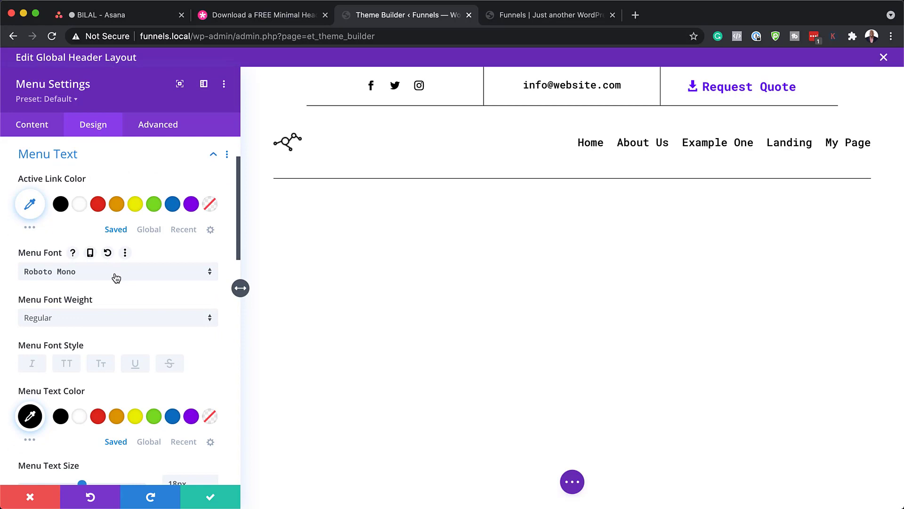
pyautogui.click(116, 278)
pyautogui.click(107, 186)
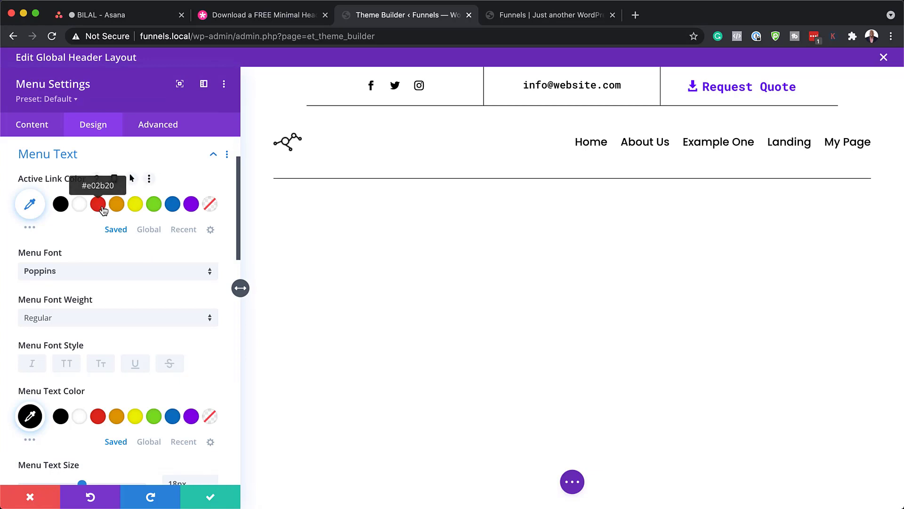
pyautogui.click(99, 417)
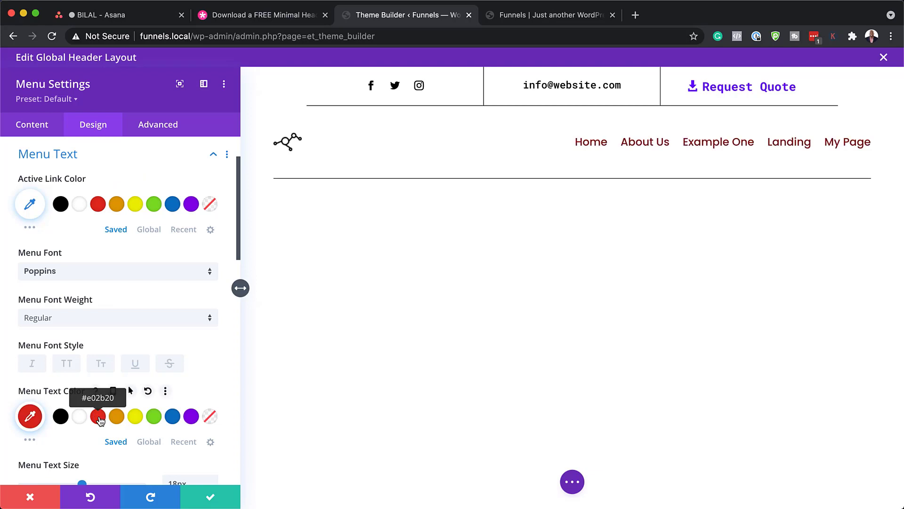
pyautogui.click(155, 419)
pyautogui.click(178, 418)
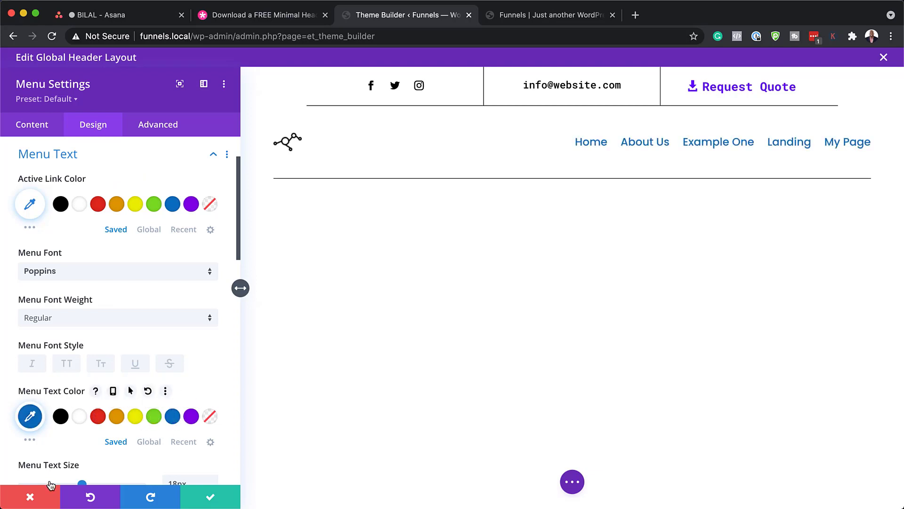
# Discard the menu edits, then duplicate the Instagram social entry and change the copy's network to YouTube.
pyautogui.click(30, 499)
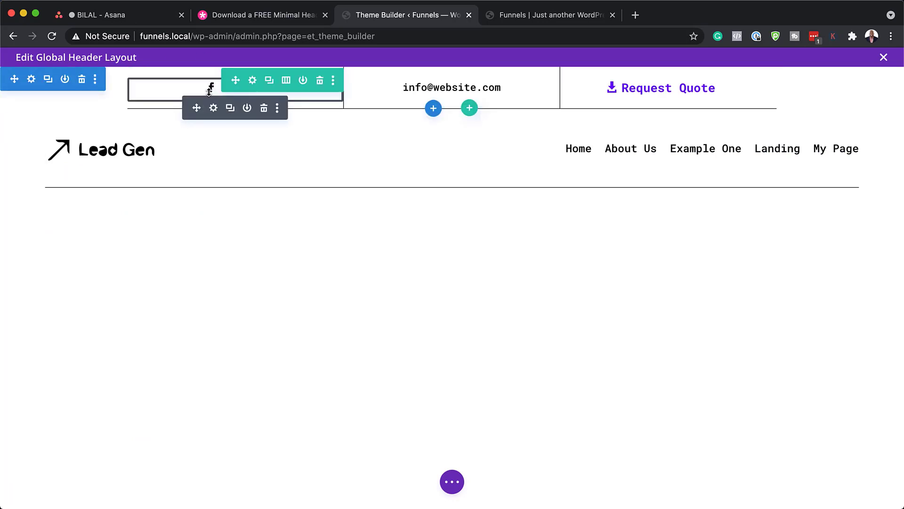
pyautogui.click(214, 108)
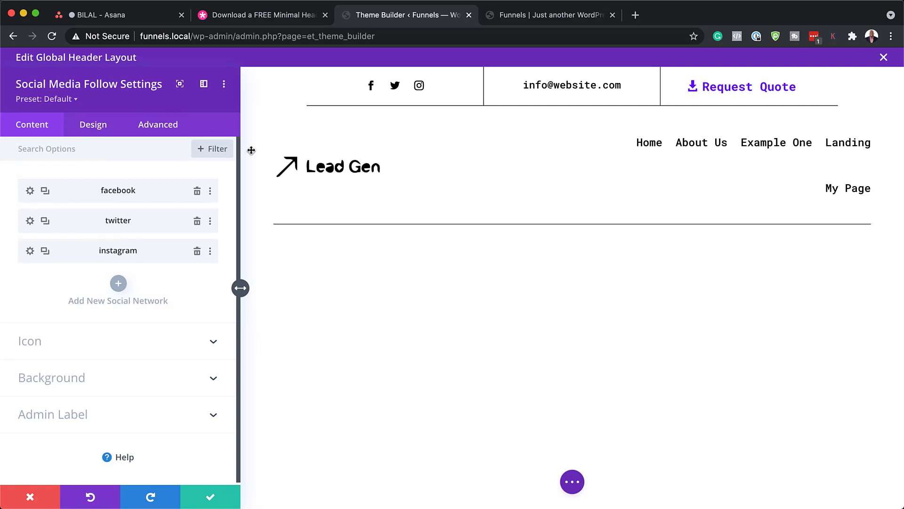
pyautogui.click(46, 251)
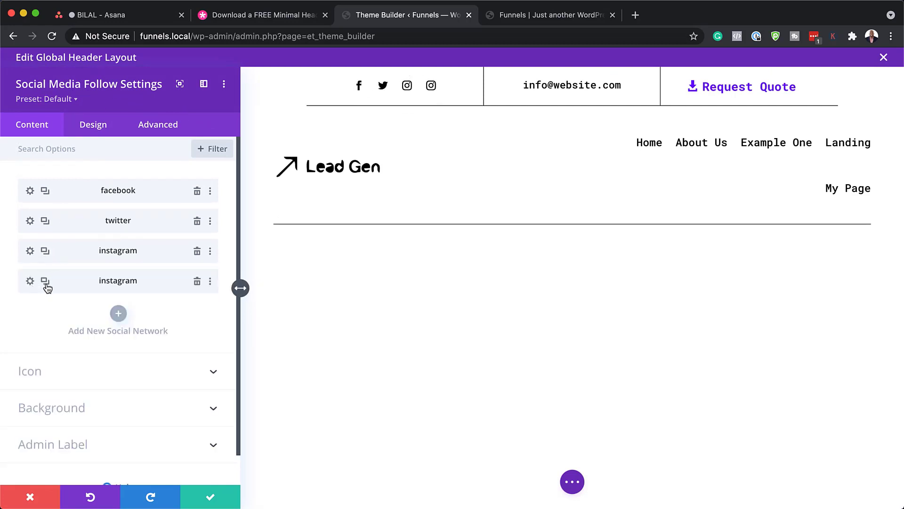
pyautogui.click(30, 281)
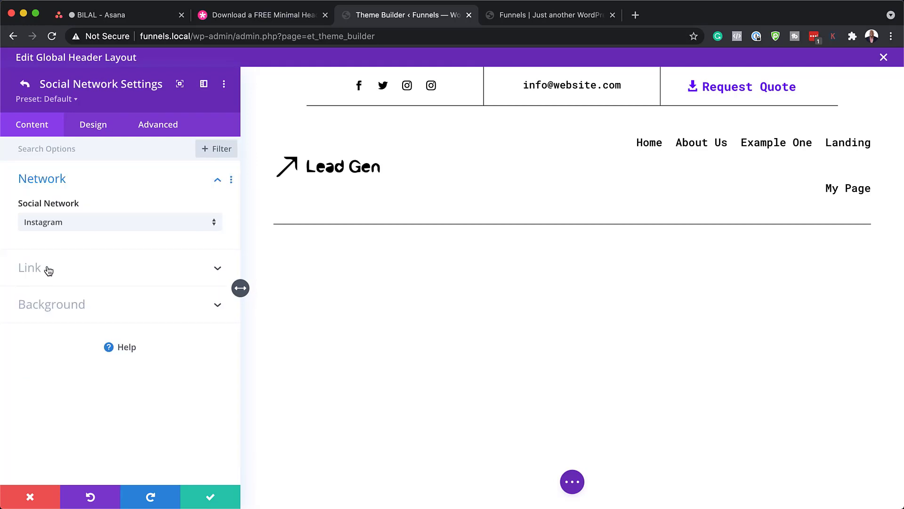
pyautogui.click(59, 228)
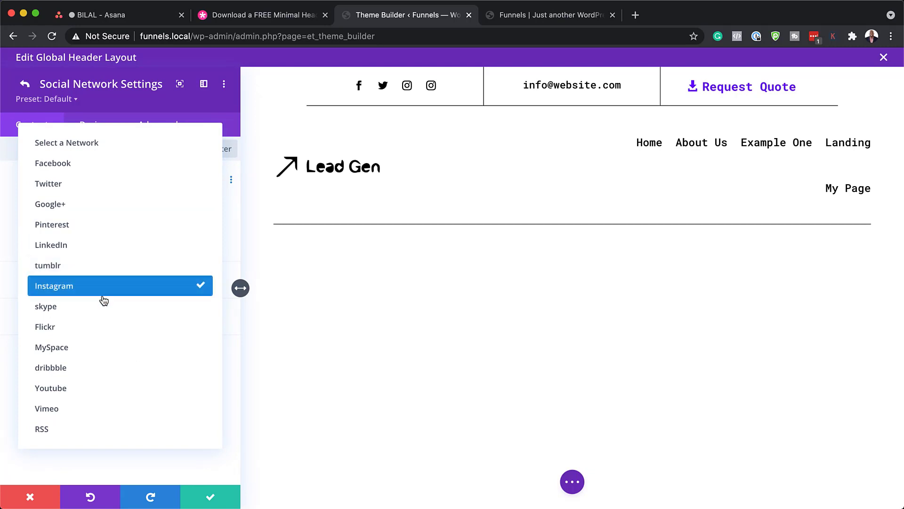
pyautogui.click(70, 391)
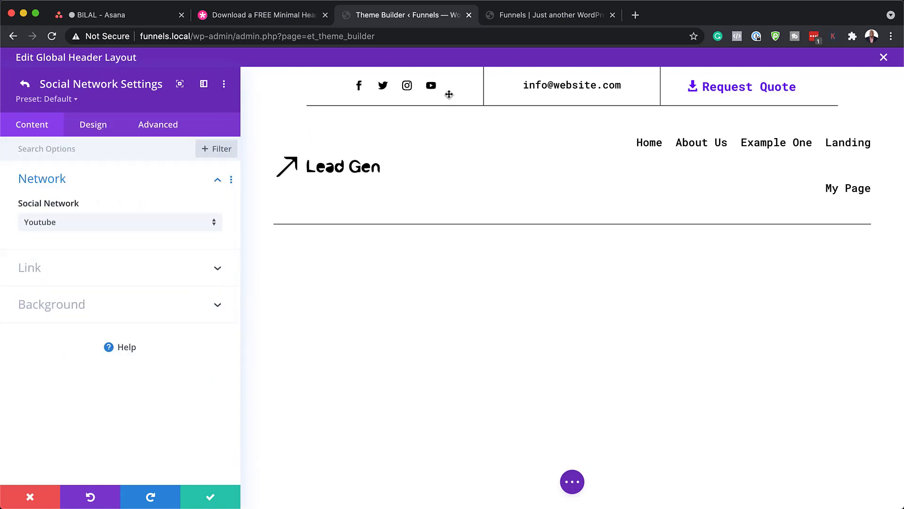
# Check the account link URL fields of the new YouTube entry and the Instagram entry.
pyautogui.click(46, 275)
pyautogui.click(42, 265)
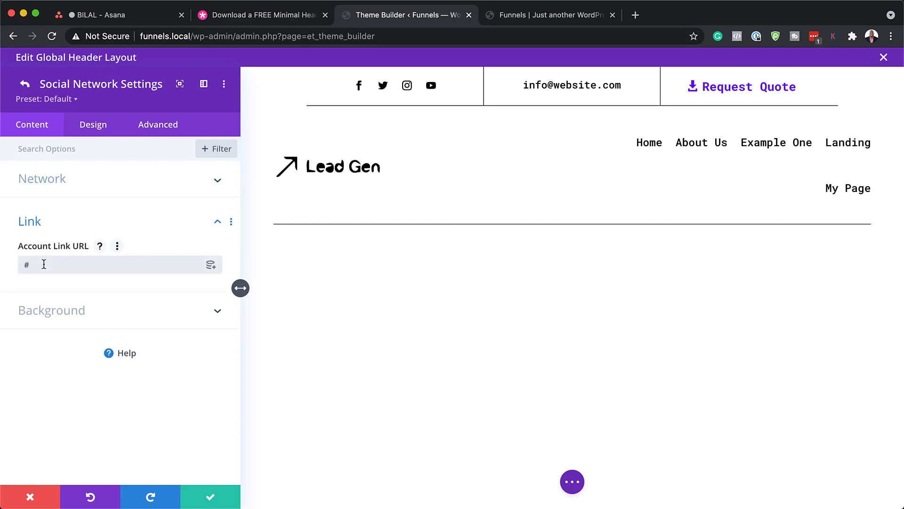
pyautogui.click(209, 498)
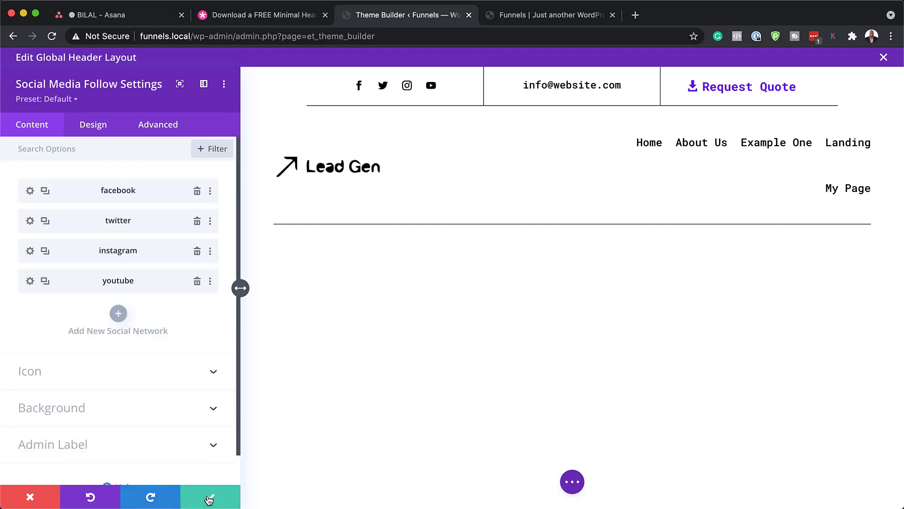
pyautogui.click(30, 251)
pyautogui.click(40, 268)
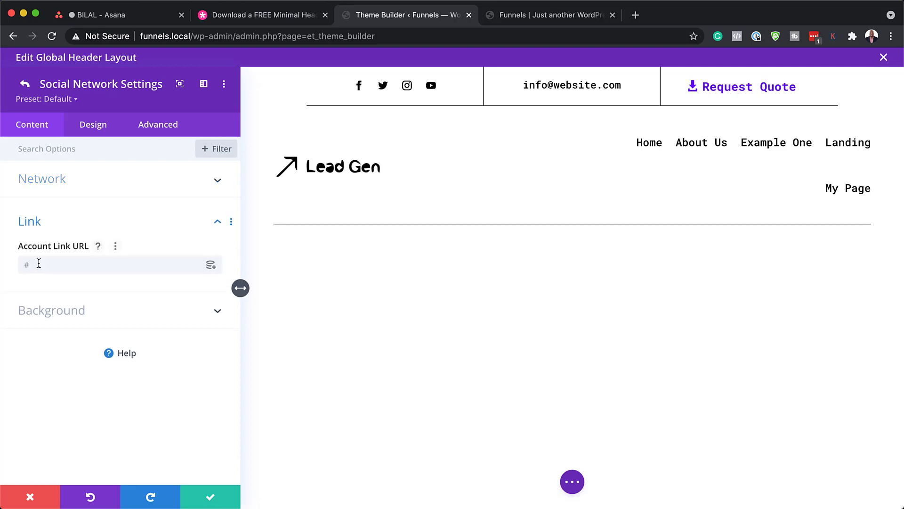
pyautogui.click(46, 269)
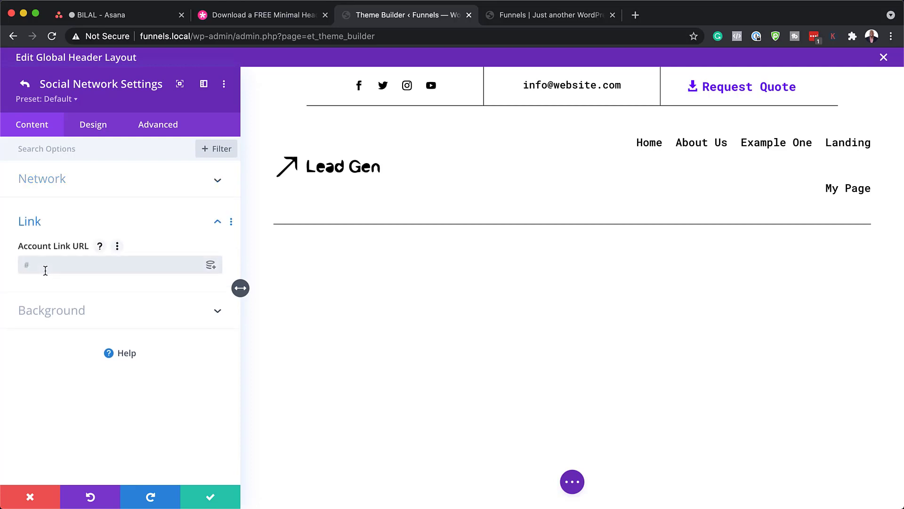
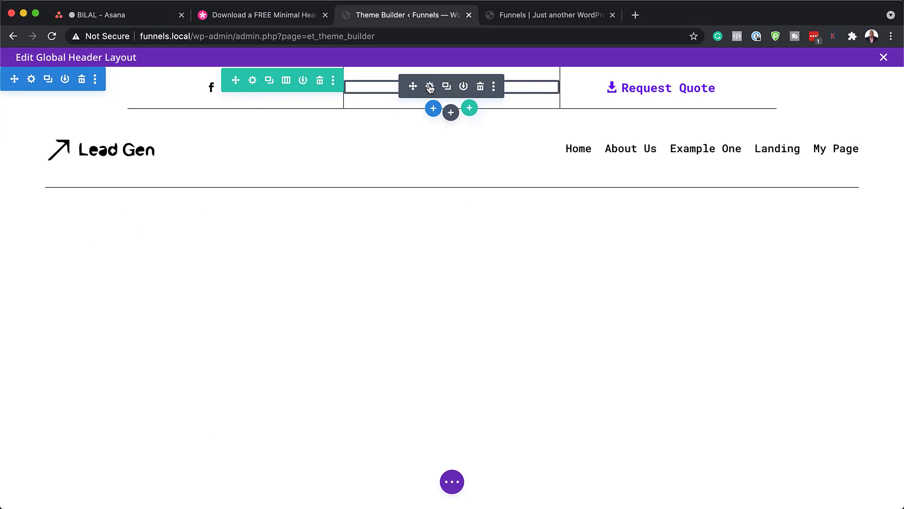
# Discard a test edit to the header email Text module, leaving the address unchanged.
pyautogui.click(430, 87)
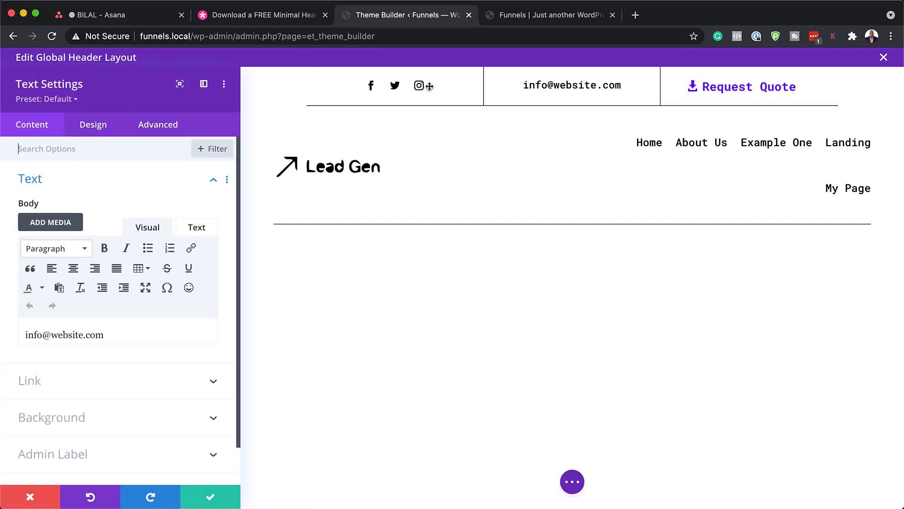
pyautogui.moveTo(104, 335); pyautogui.dragTo(51, 338)
pyautogui.click(83, 338)
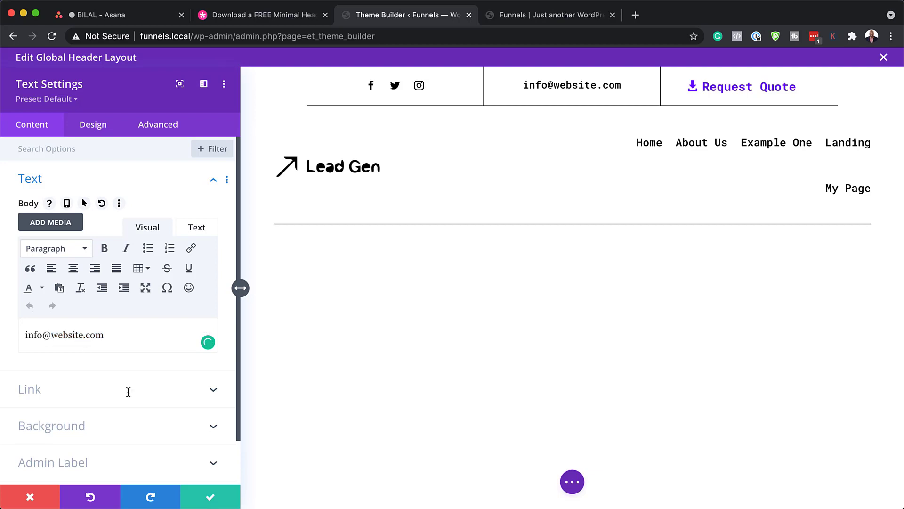
pyautogui.write('mak')
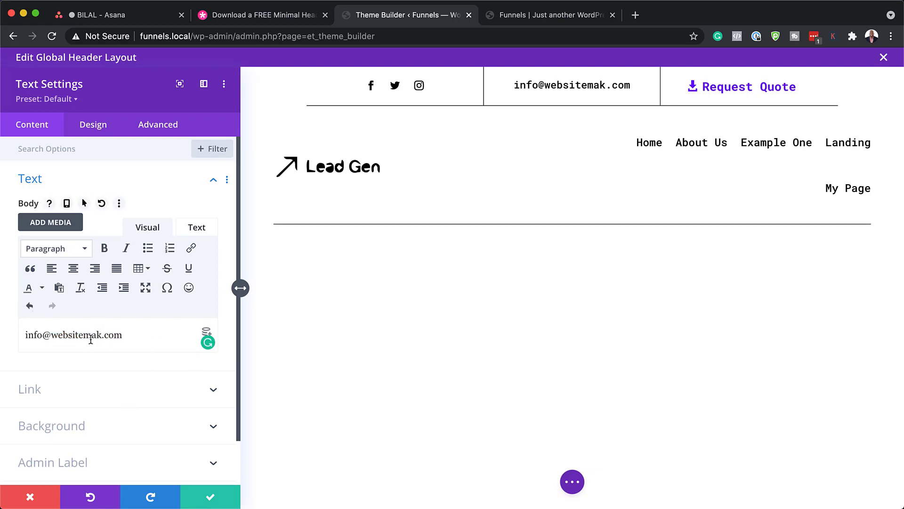
pyautogui.press('BackSpace')
pyautogui.press('BackSpace')
pyautogui.press('BackSpace')
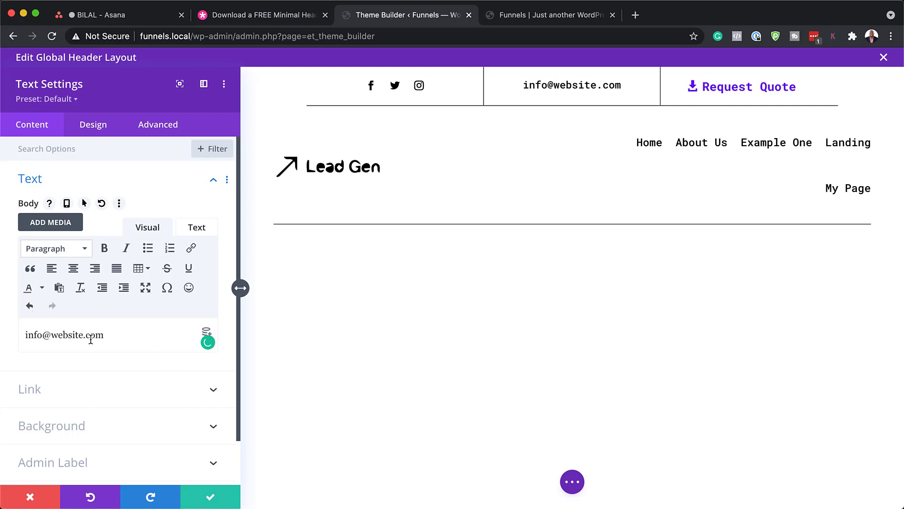
pyautogui.click(20, 502)
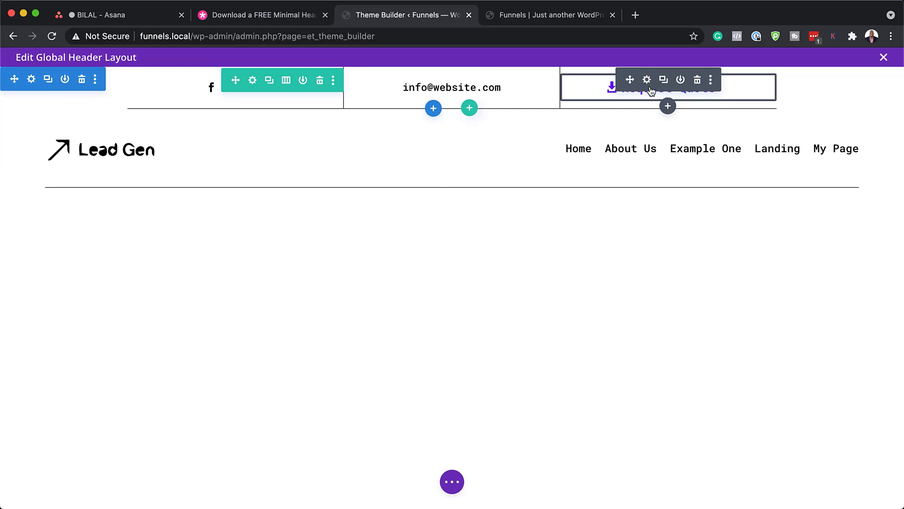
# Relabel the Request Quote button 'Download Now', link it to #, and save.
pyautogui.click(647, 80)
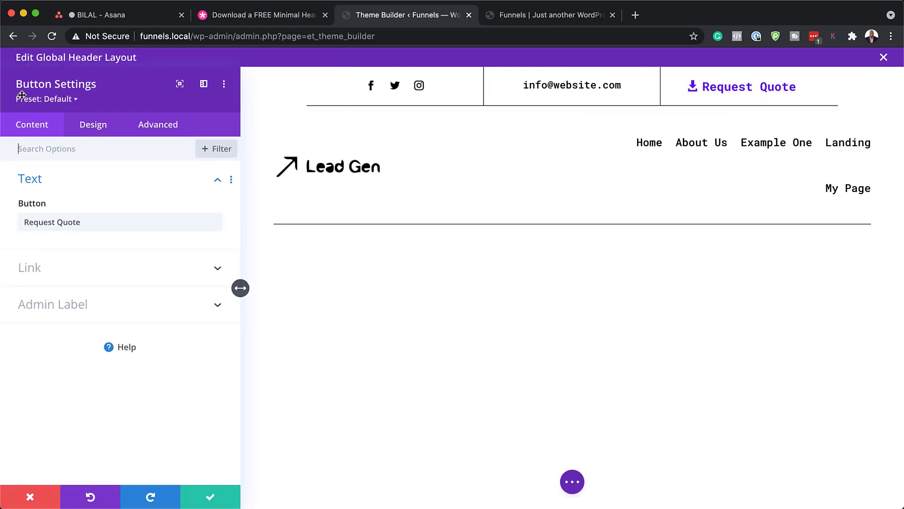
pyautogui.moveTo(81, 222); pyautogui.dragTo(18, 221)
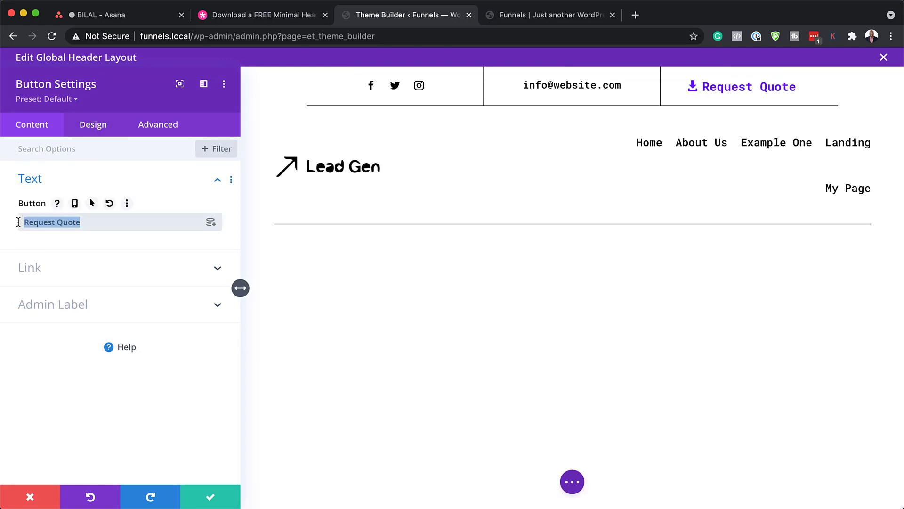
pyautogui.write('Download Now')
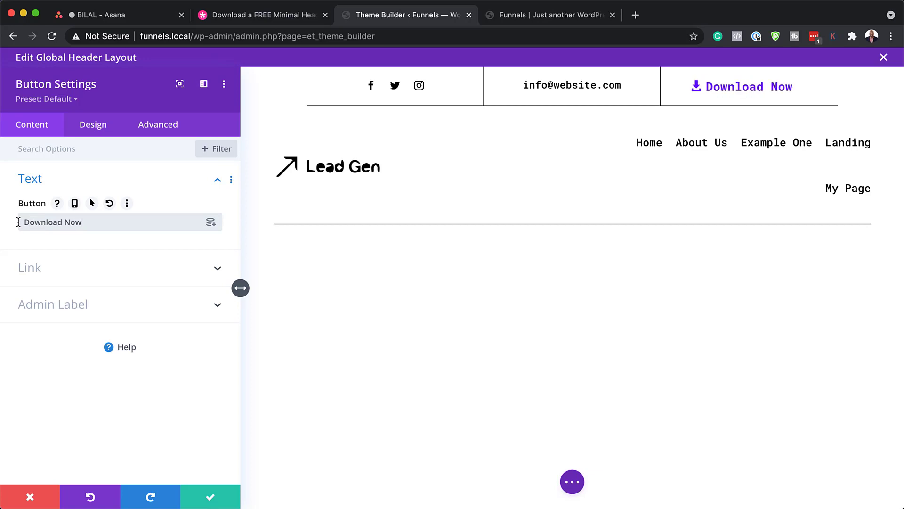
pyautogui.click(59, 277)
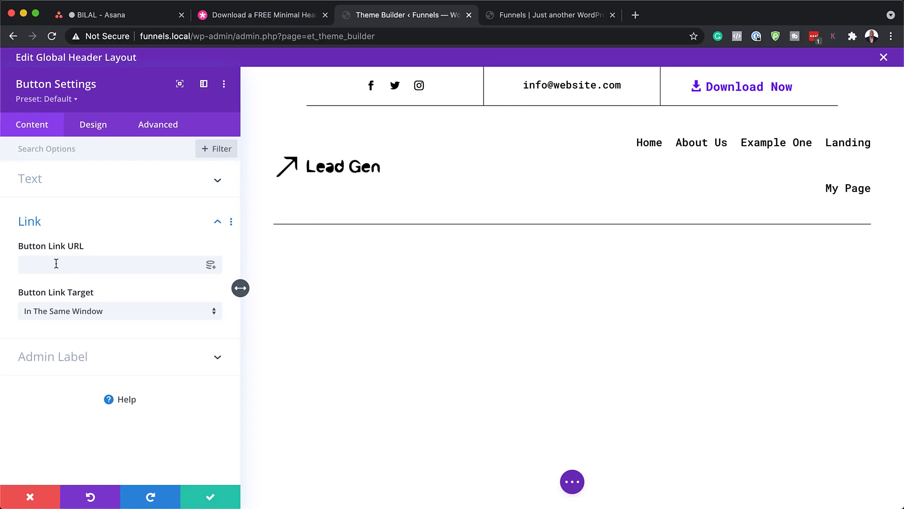
pyautogui.click(56, 263)
pyautogui.write('#')
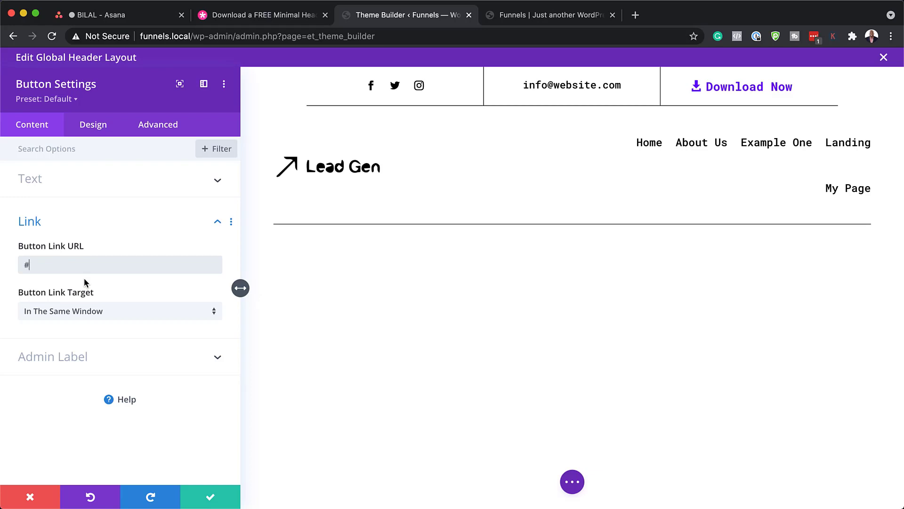
pyautogui.click(212, 498)
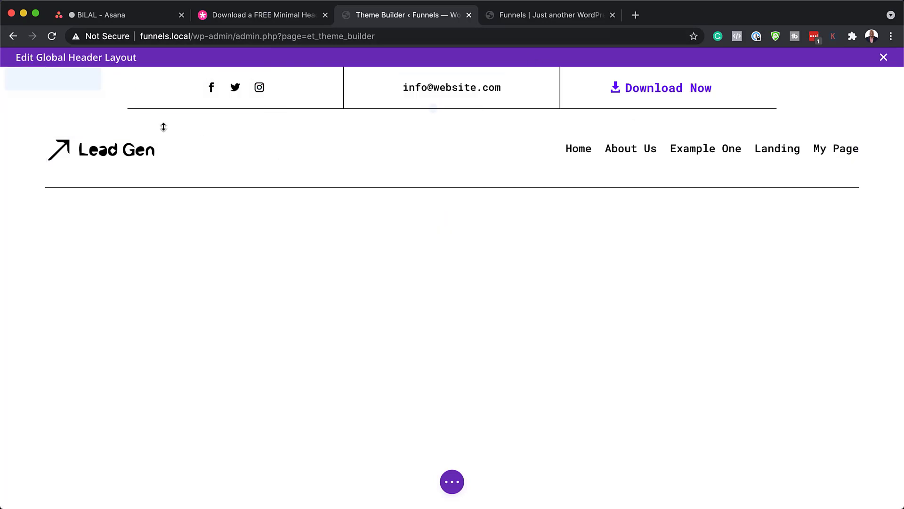
# Exit the Global Header editor and open the Global Footer layout for editing.
pyautogui.moveTo(69, 99)
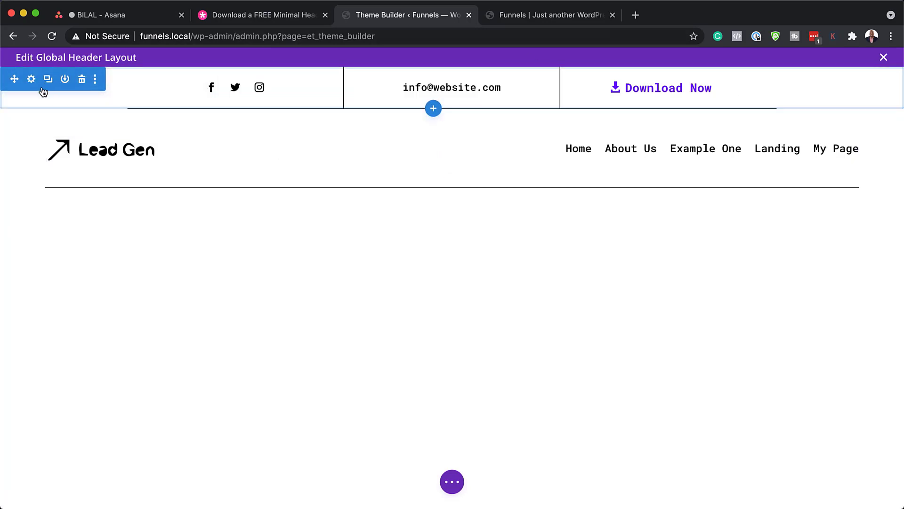
pyautogui.moveTo(422, 113)
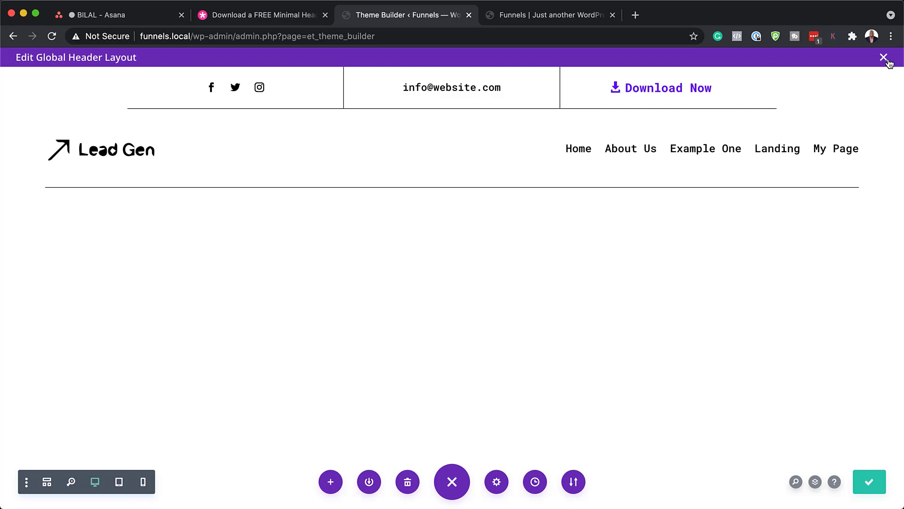
pyautogui.click(883, 58)
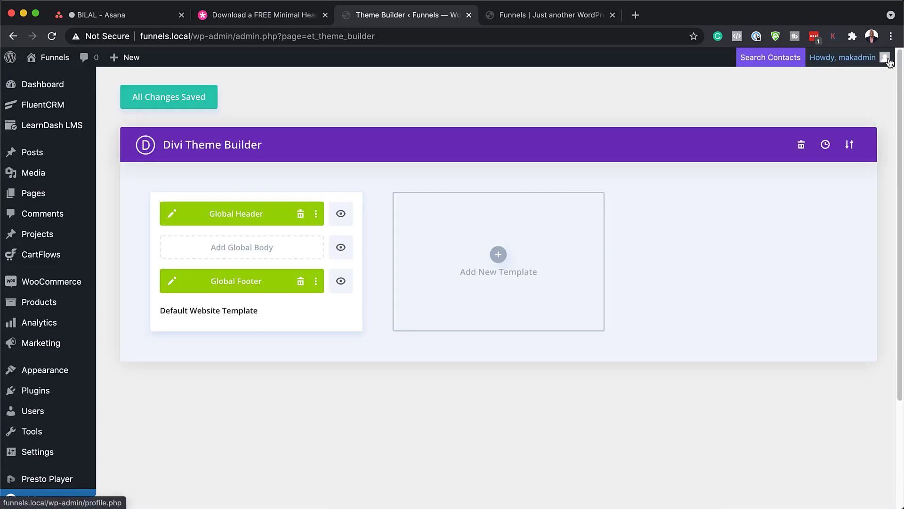
pyautogui.click(173, 281)
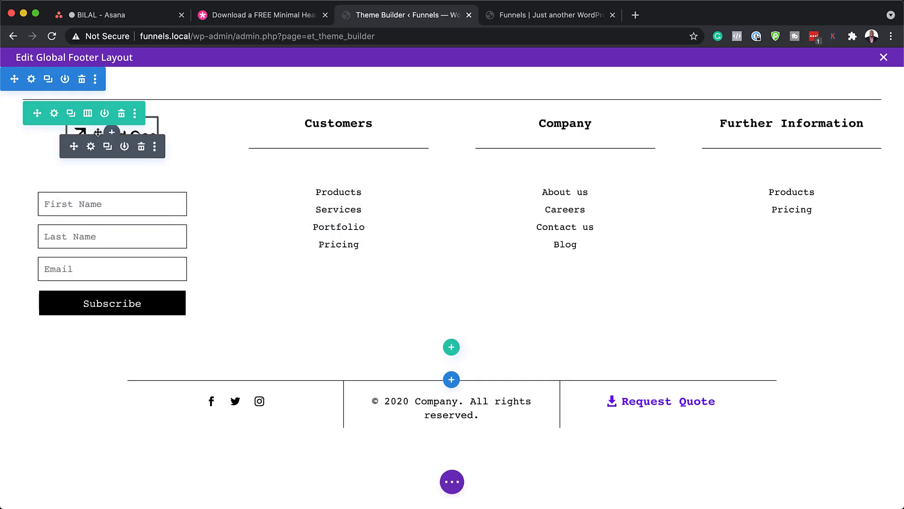
pyautogui.click(91, 147)
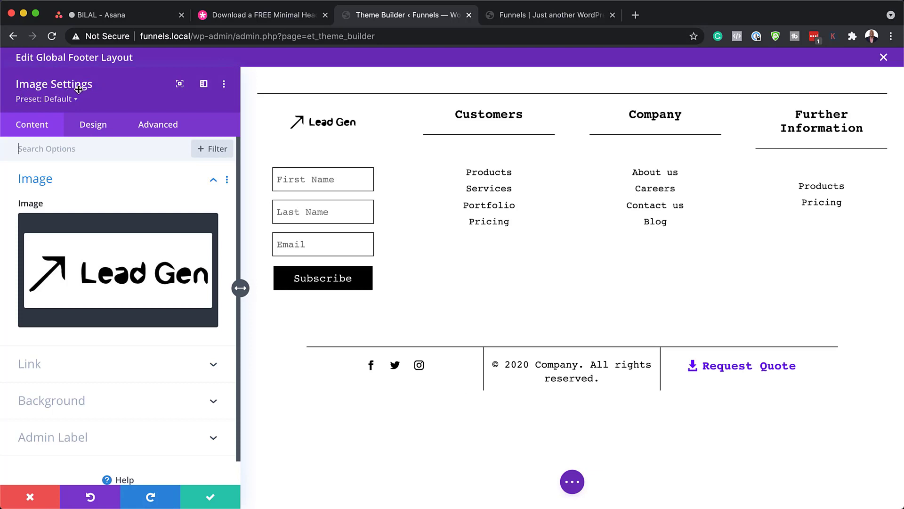
pyautogui.moveTo(109, 254)
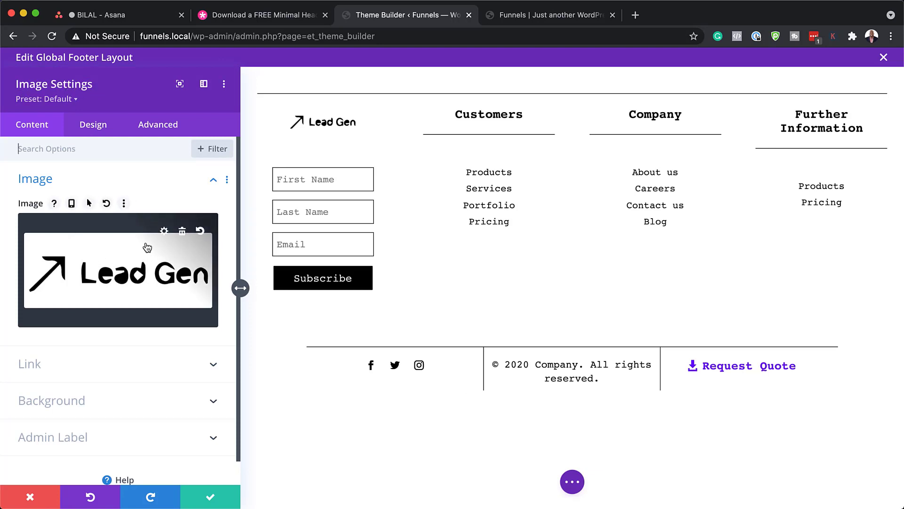
pyautogui.click(117, 268)
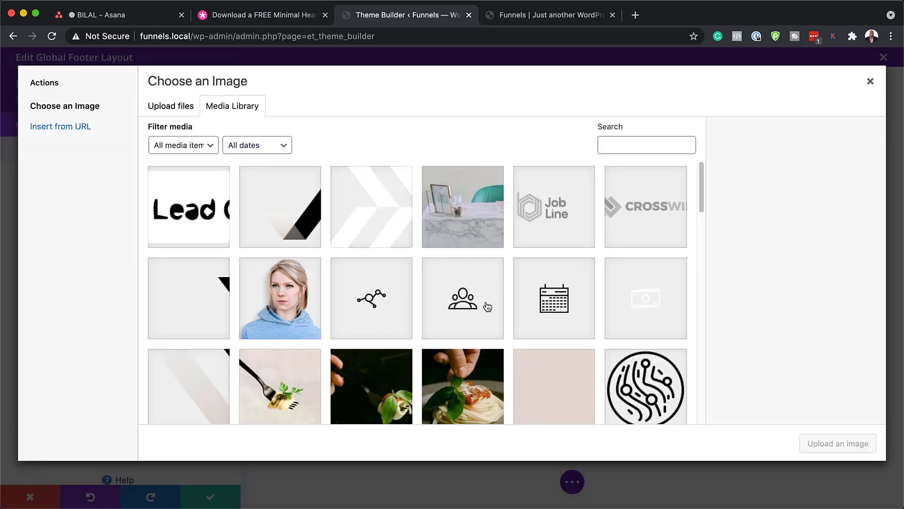
pyautogui.click(567, 306)
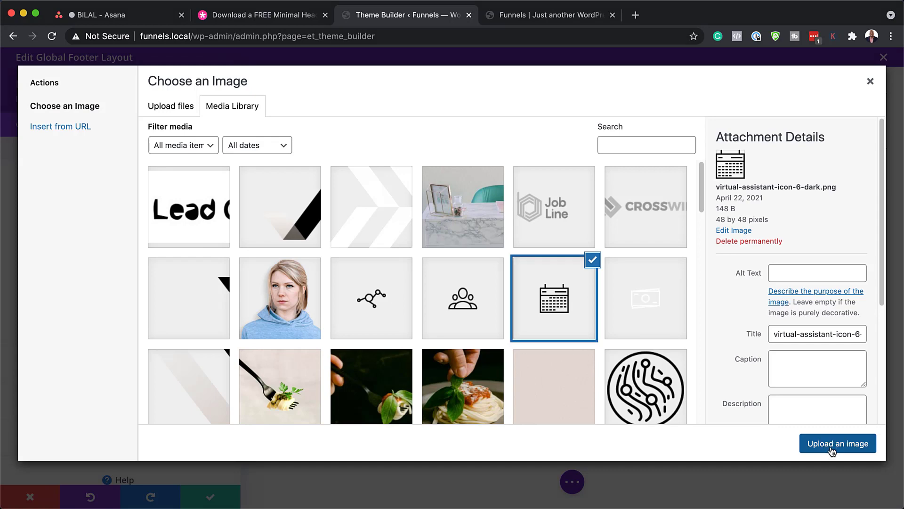
pyautogui.click(832, 451)
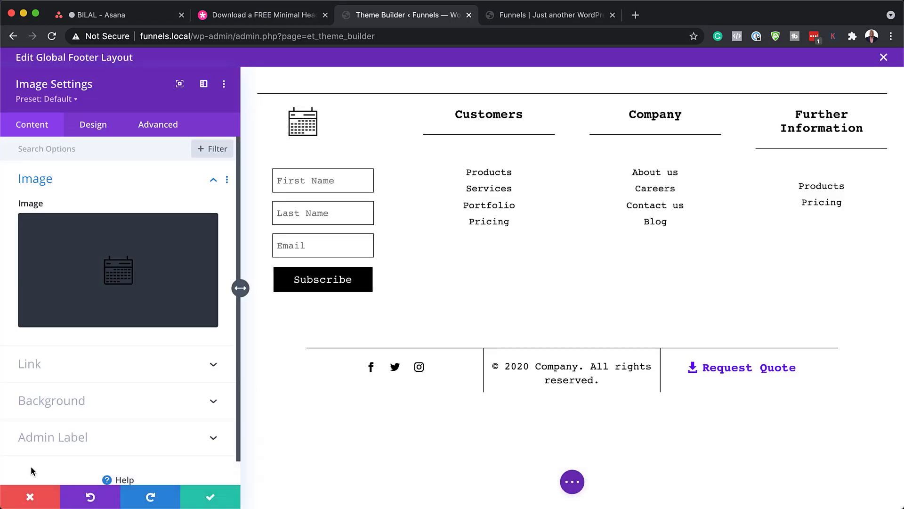
pyautogui.click(32, 500)
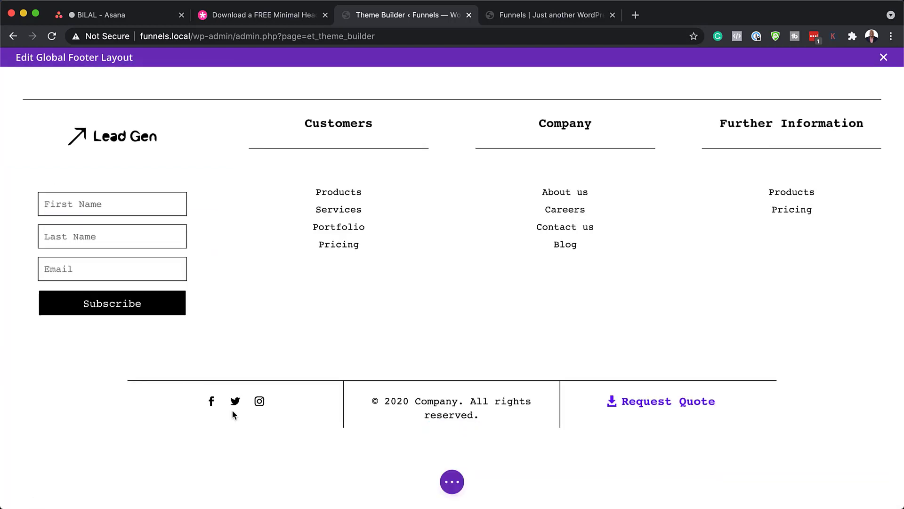
# Change the footer copyright year from 2020 to 2021 and save the Text module.
pyautogui.moveTo(214, 400)
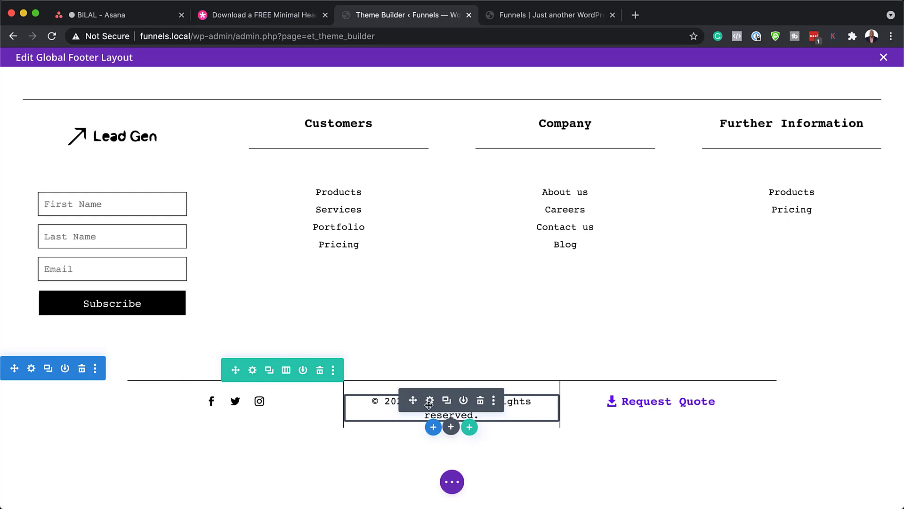
pyautogui.click(429, 400)
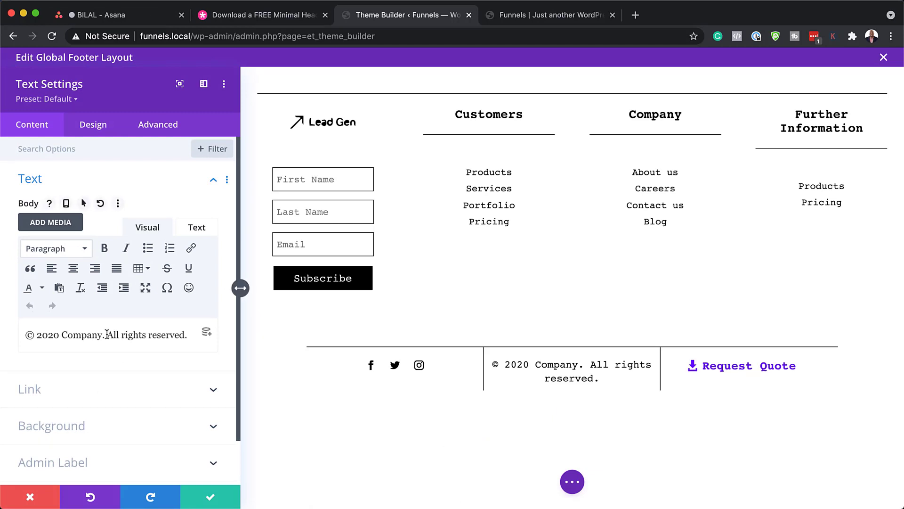
pyautogui.click(56, 336)
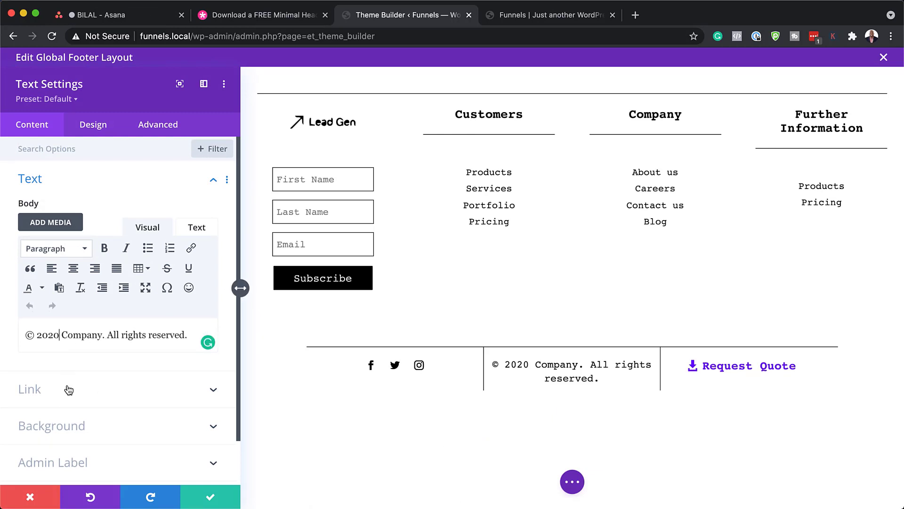
pyautogui.press('BackSpace')
pyautogui.write('1')
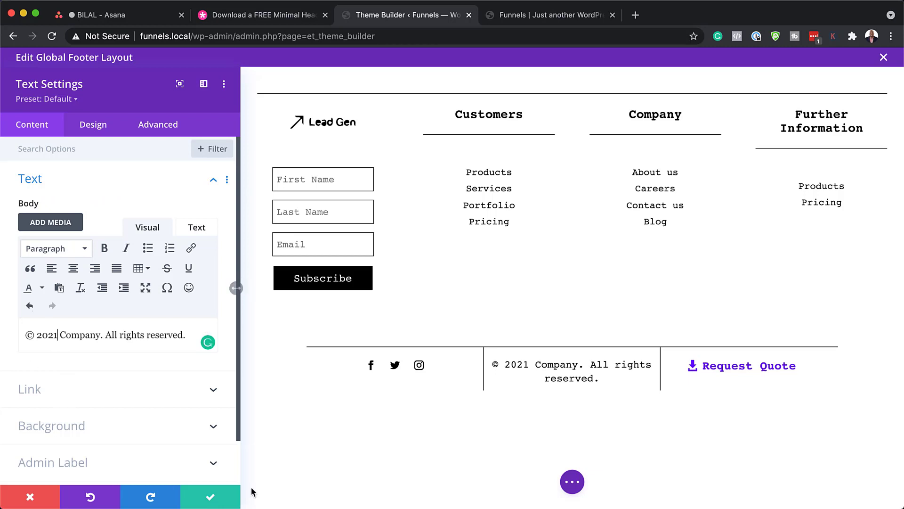
pyautogui.click(210, 498)
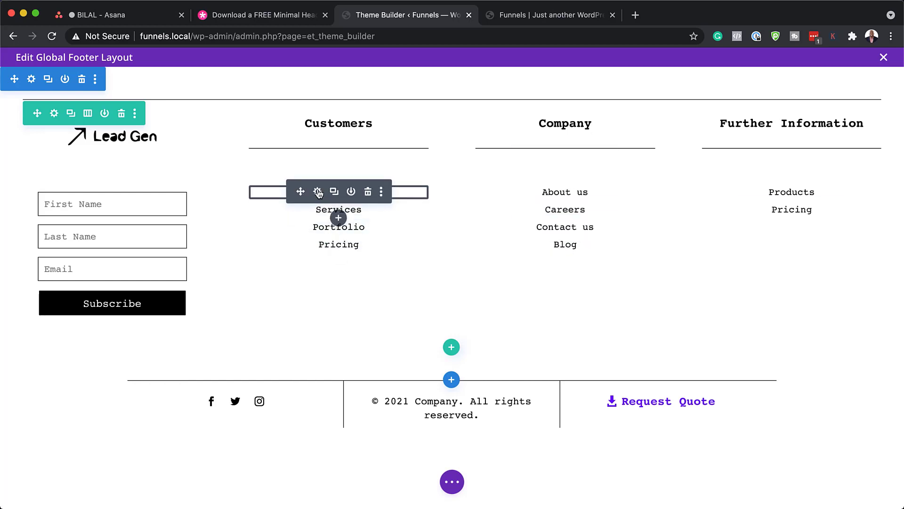
pyautogui.click(318, 192)
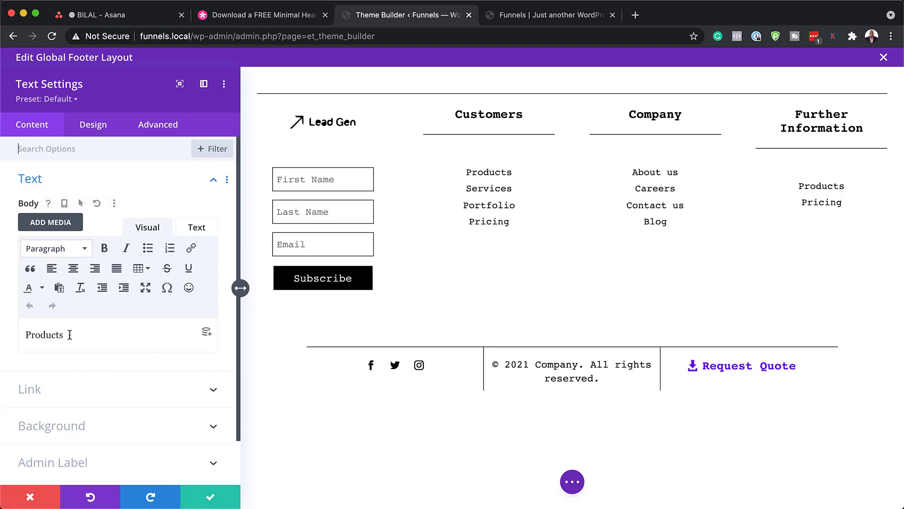
pyautogui.moveTo(69, 335); pyautogui.dragTo(9, 330)
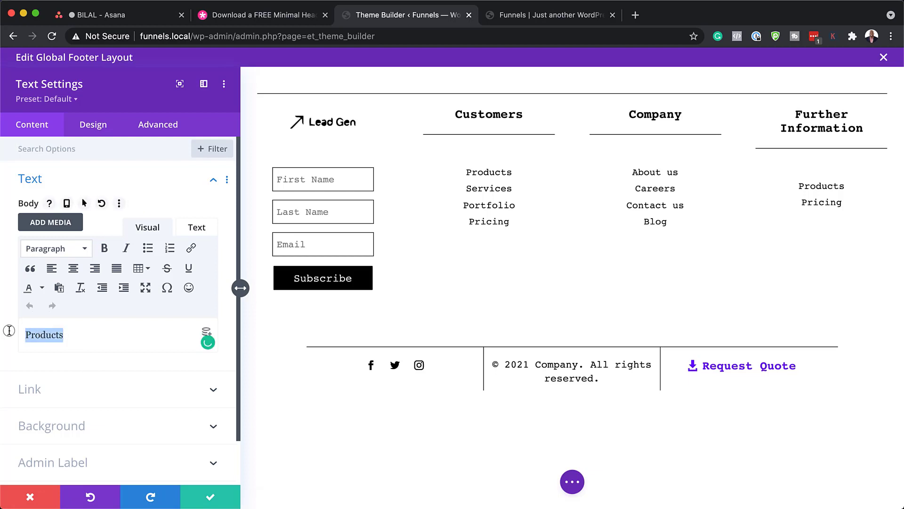
pyautogui.click(37, 390)
pyautogui.click(50, 261)
pyautogui.press('super+a')
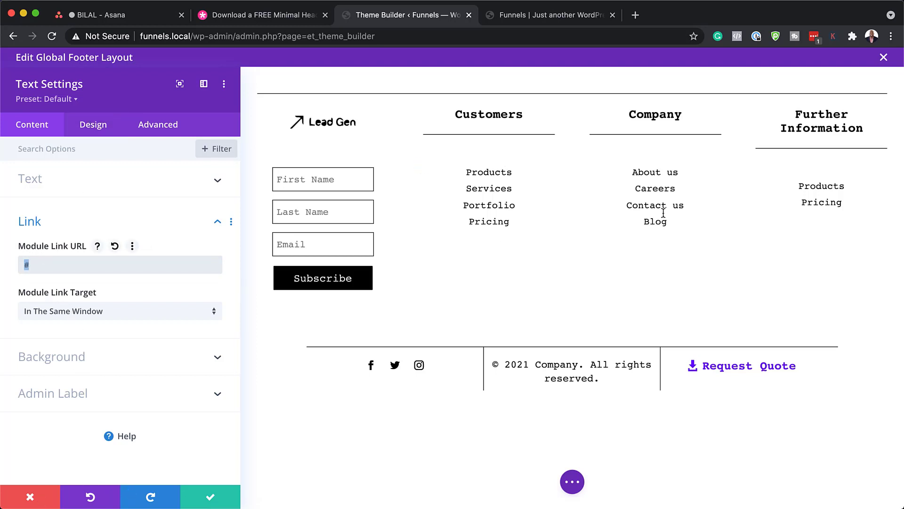
pyautogui.click(30, 497)
pyautogui.moveTo(338, 227); pyautogui.dragTo(349, 243)
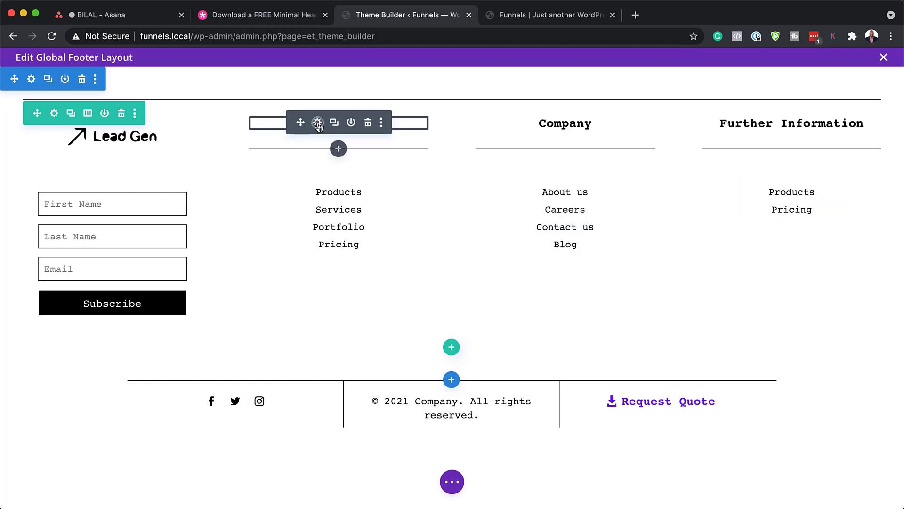
pyautogui.click(317, 123)
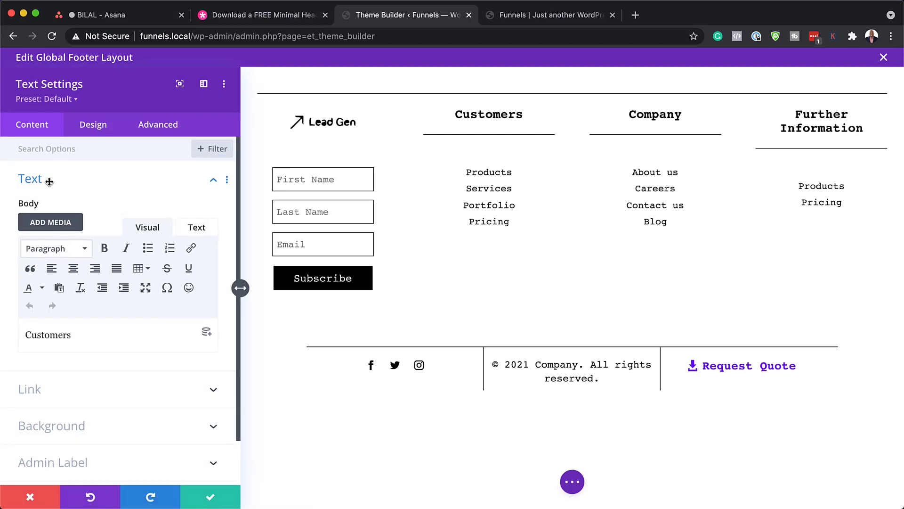
pyautogui.doubleClick(61, 335)
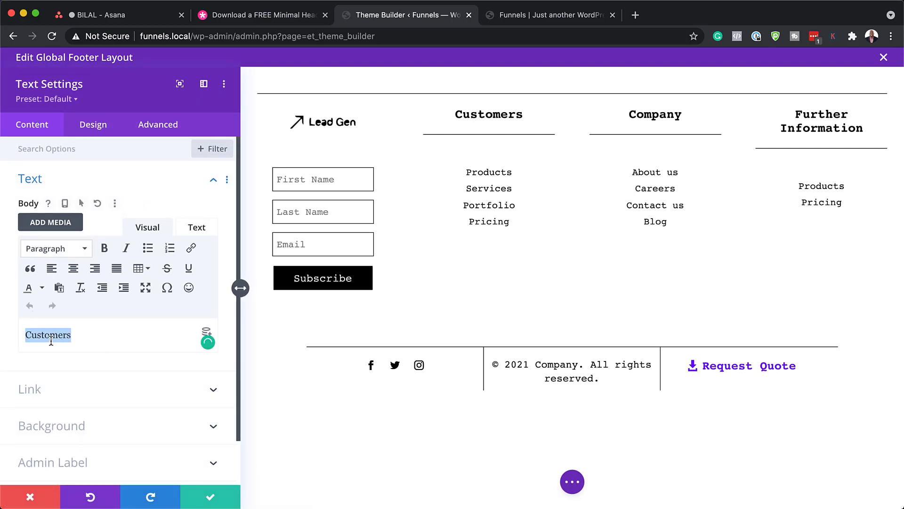
pyautogui.click(95, 125)
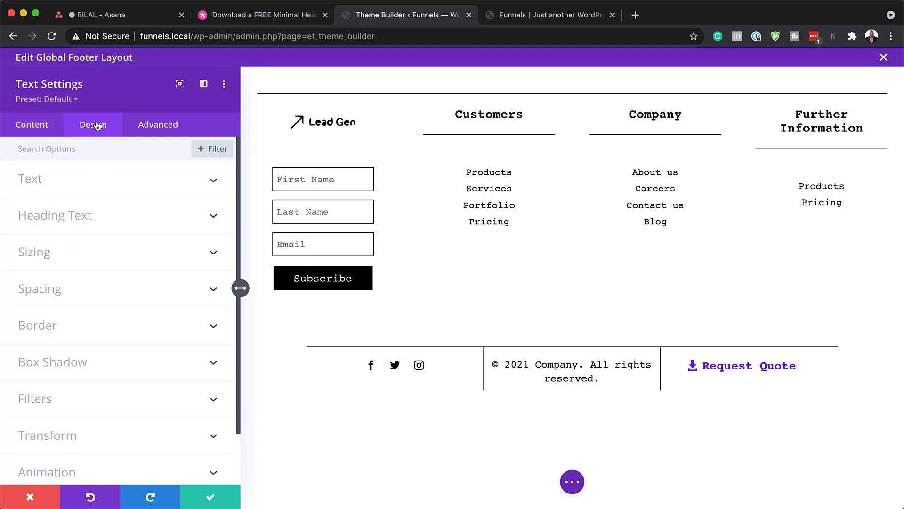
pyautogui.click(424, 109)
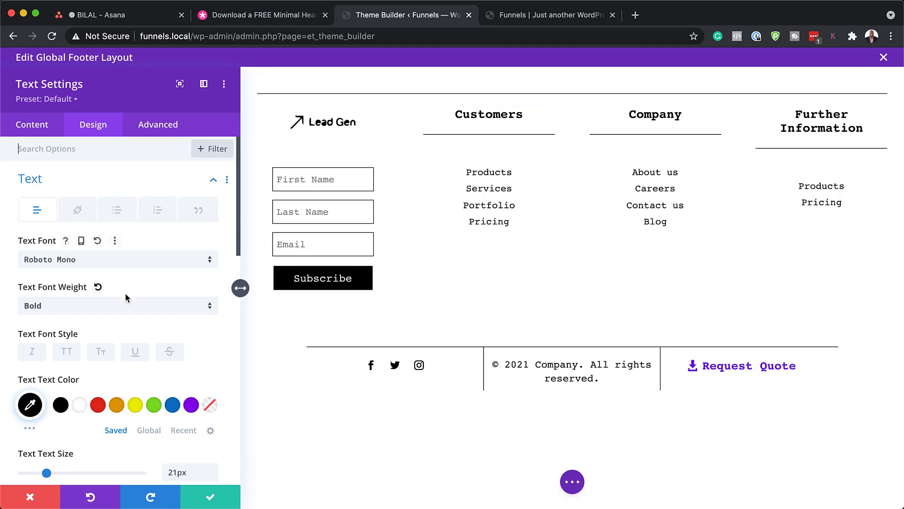
pyautogui.click(110, 262)
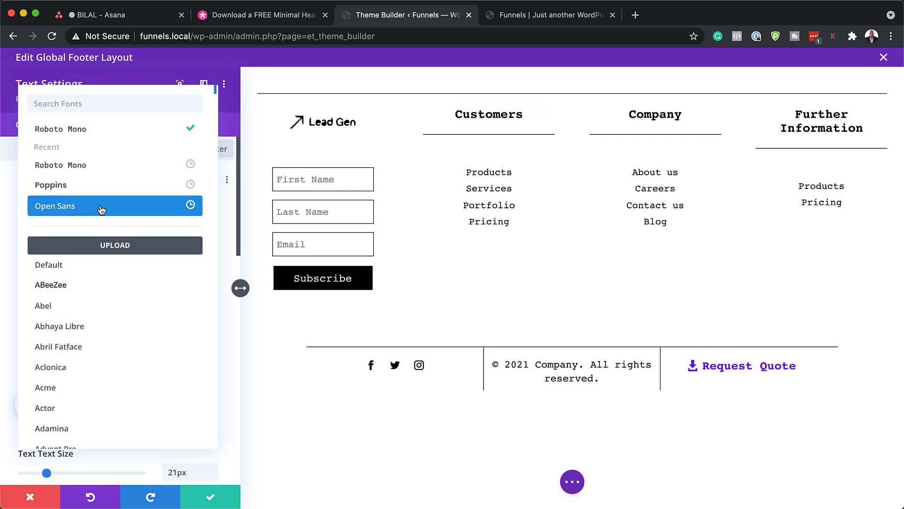
pyautogui.click(94, 205)
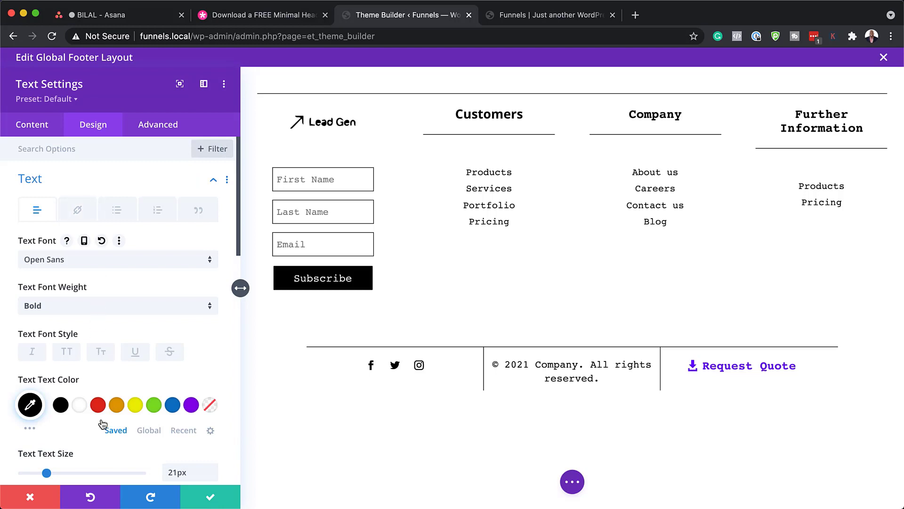
pyautogui.click(98, 405)
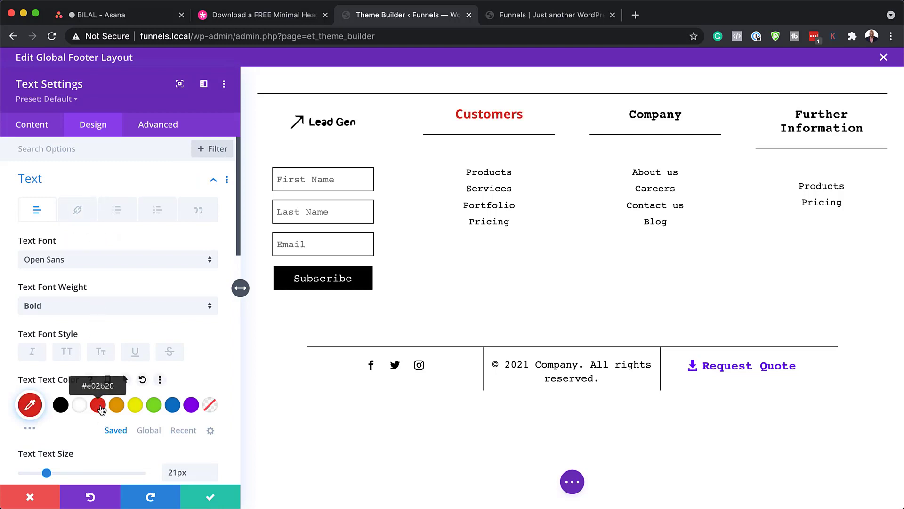
pyautogui.click(172, 405)
pyautogui.click(191, 405)
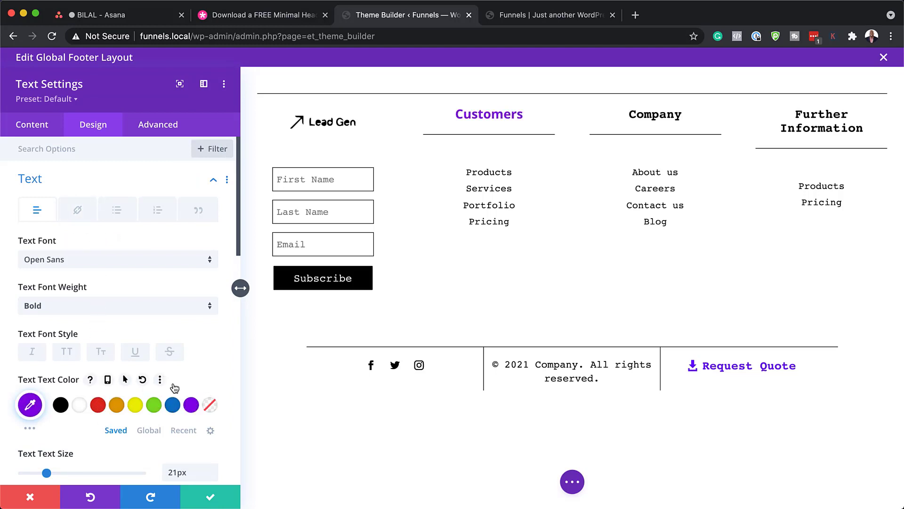
pyautogui.click(40, 503)
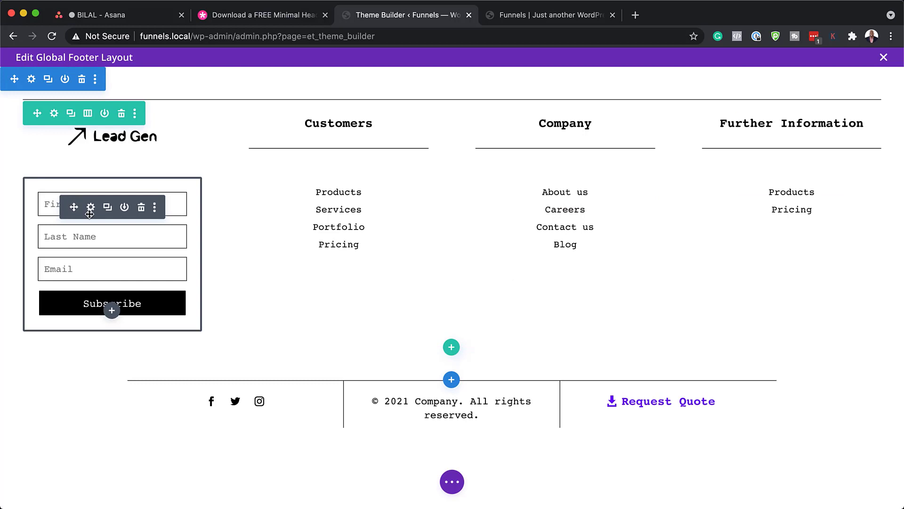
# Open the Email Optin's Email Account settings: MailChimp provider kept, no list chosen.
pyautogui.click(91, 207)
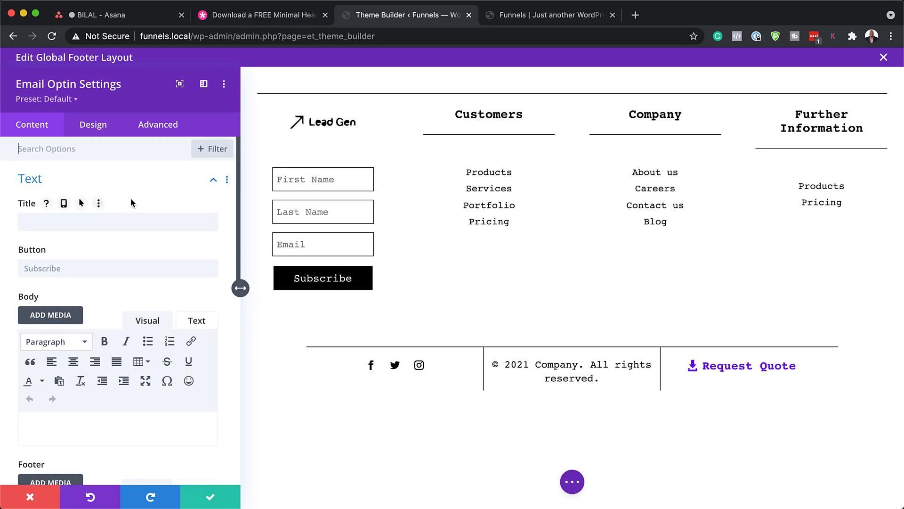
pyautogui.scroll(-3, 133, 264)
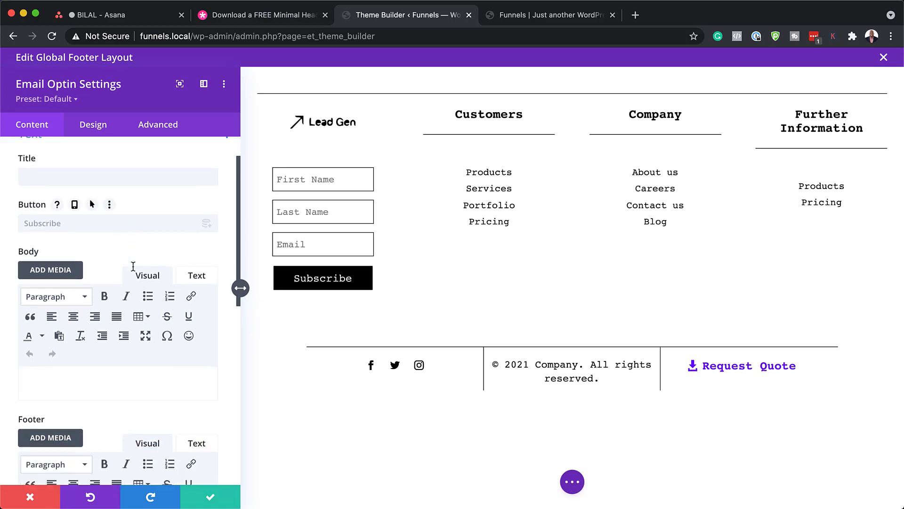
pyautogui.scroll(-10, 134, 266)
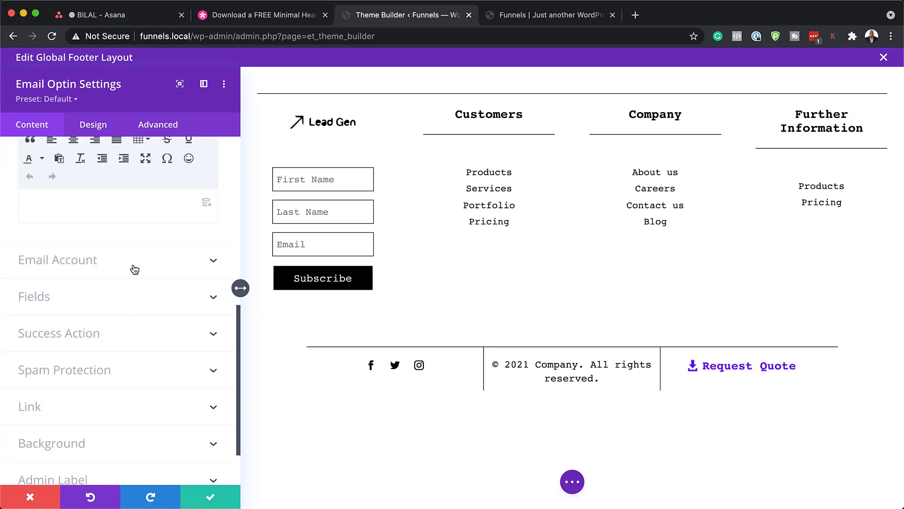
pyautogui.click(91, 264)
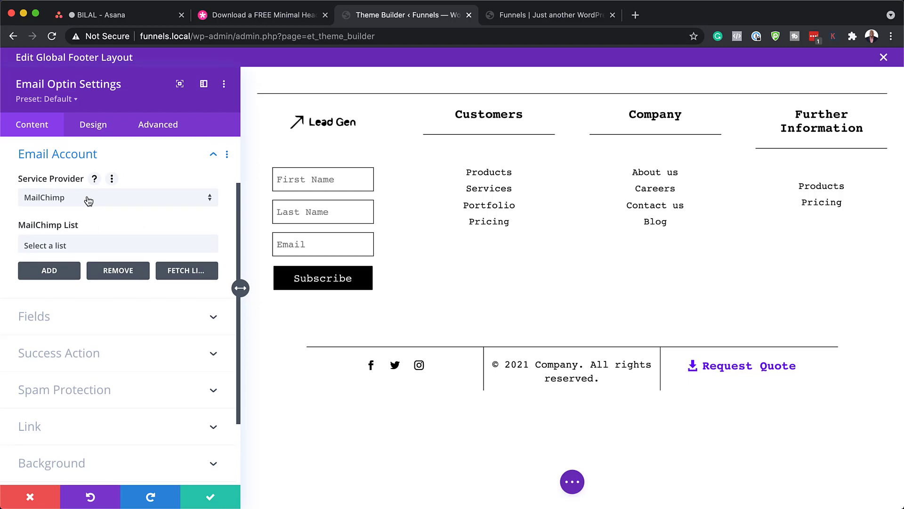
pyautogui.click(92, 198)
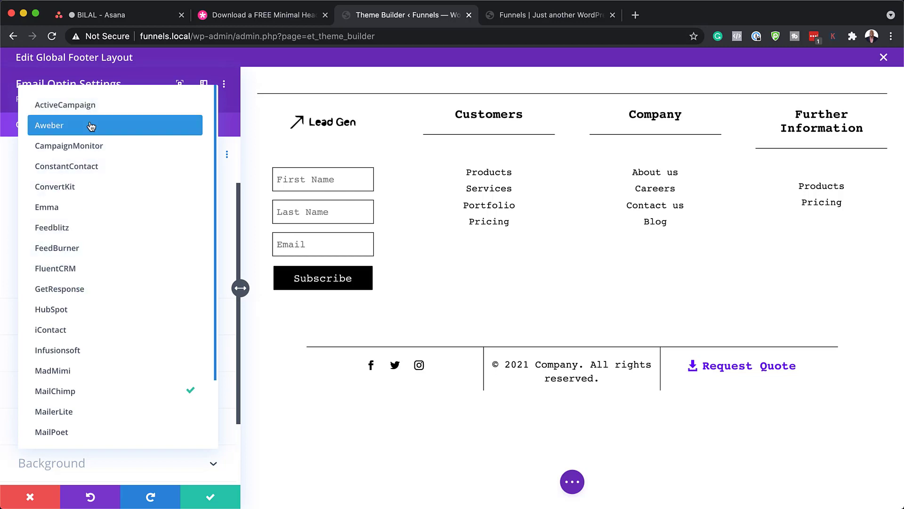
pyautogui.click(233, 117)
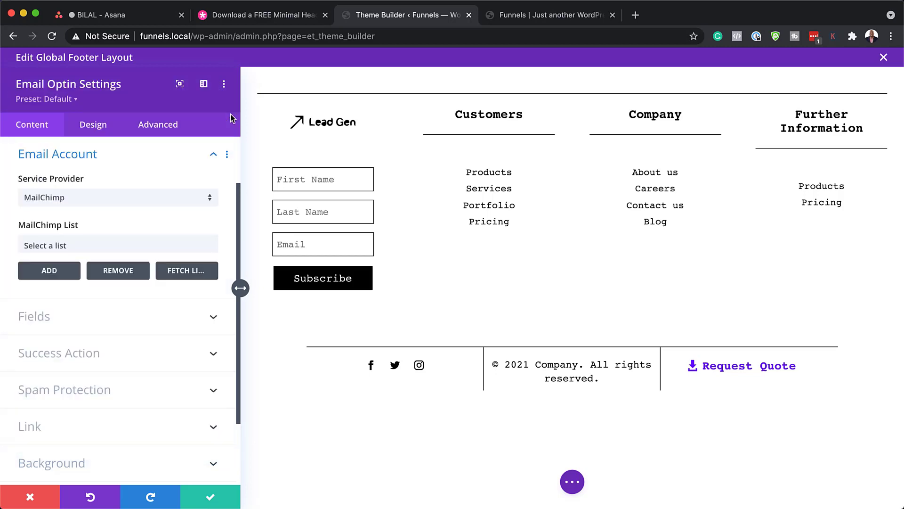
pyautogui.click(86, 247)
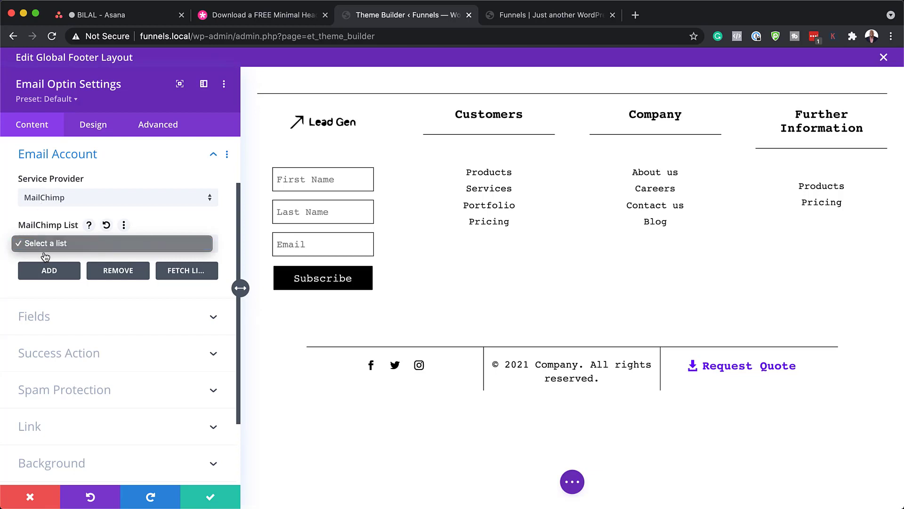
pyautogui.click(58, 273)
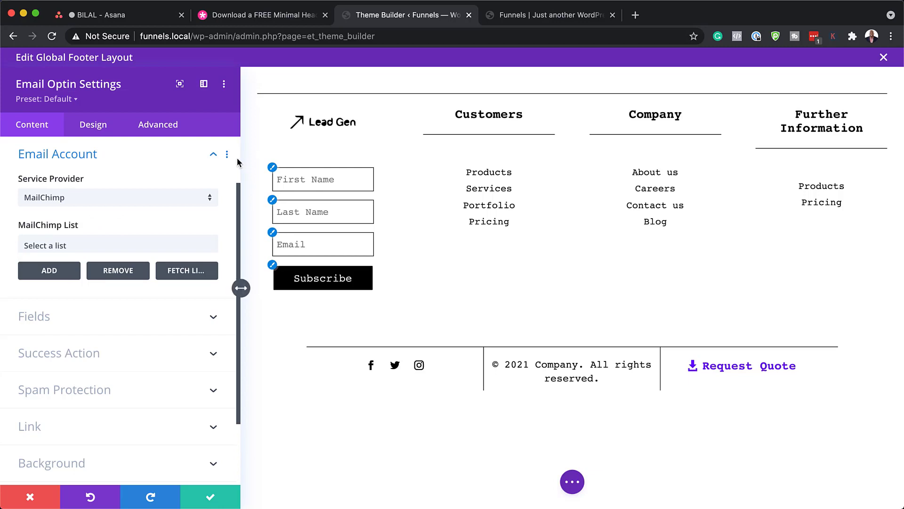
pyautogui.scroll(-1, 130, 327)
pyautogui.scroll(-2, 123, 332)
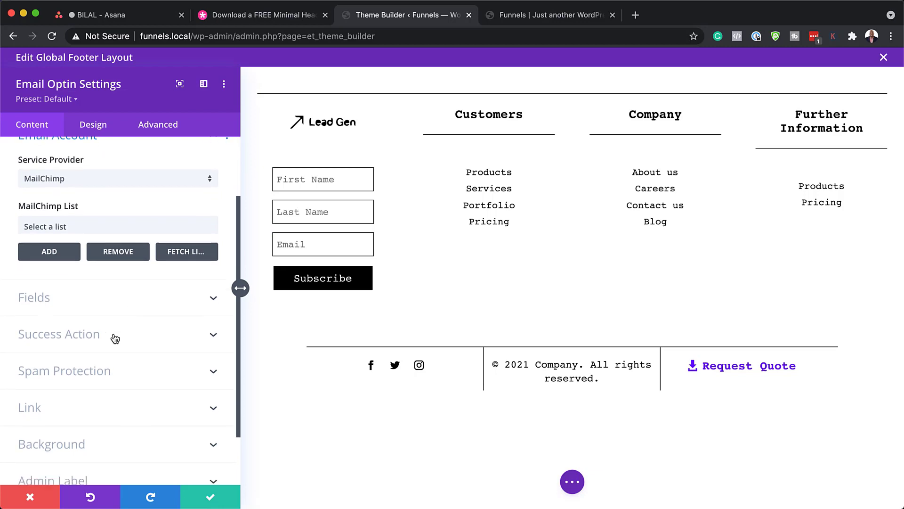
# Enter 'Great!' as the optin's success message.
pyautogui.click(114, 338)
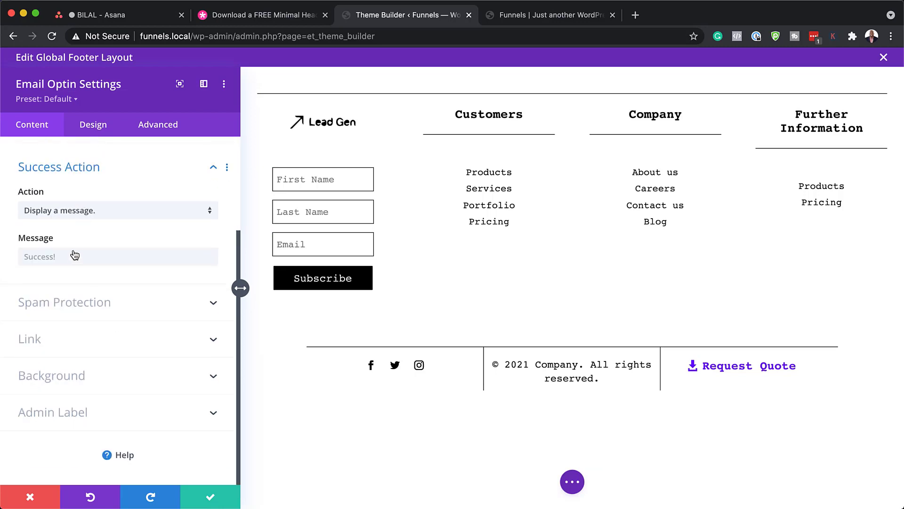
pyautogui.click(37, 262)
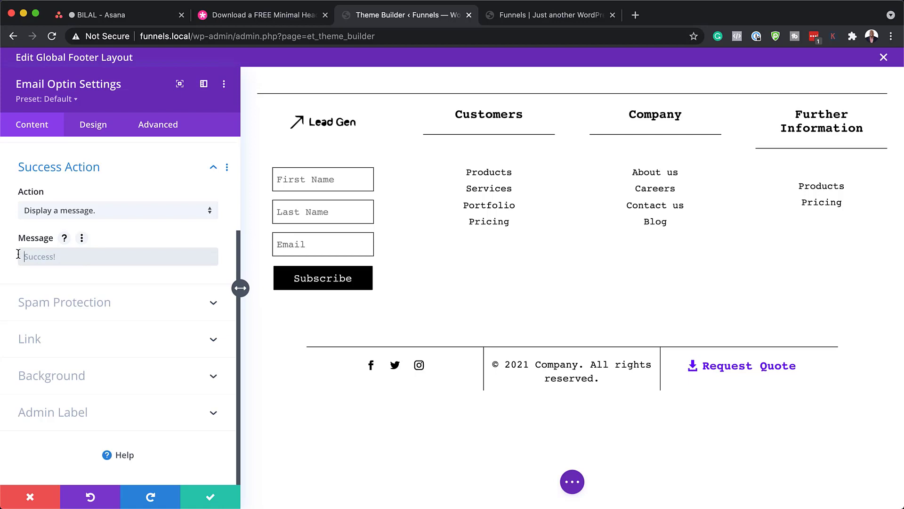
pyautogui.write('Great!')
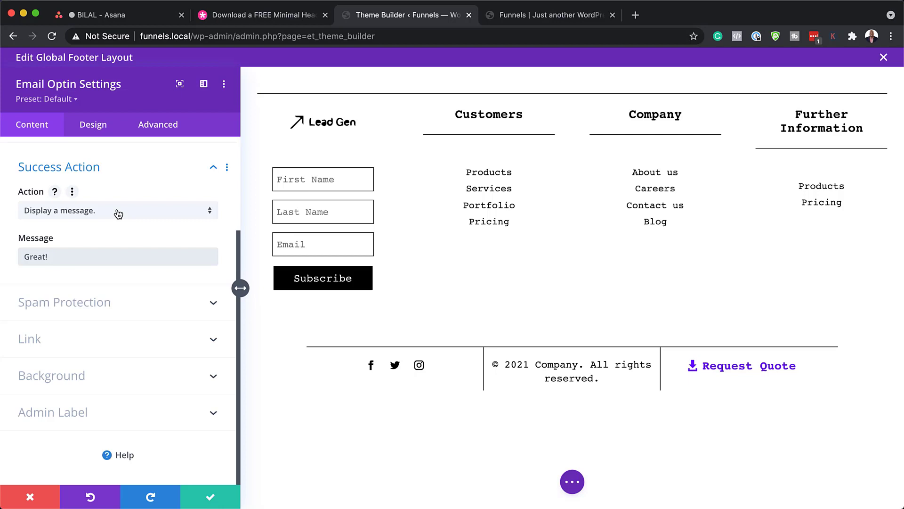
# Set the after-signup action to redirect to a custom URL, using # as the address.
pyautogui.click(118, 216)
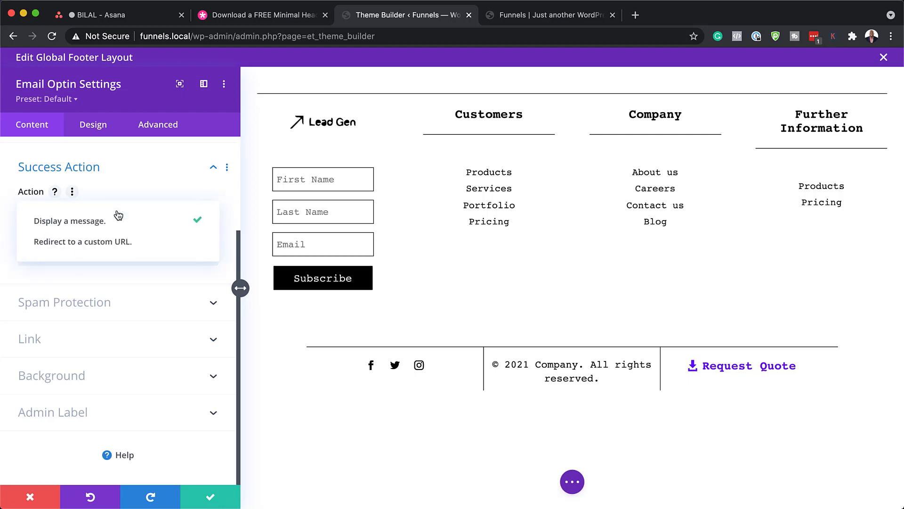
pyautogui.click(145, 244)
pyautogui.click(103, 259)
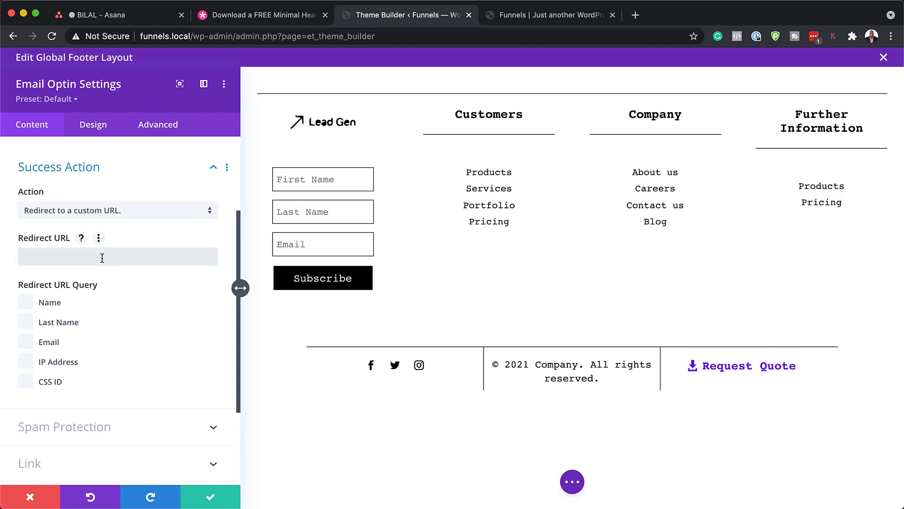
pyautogui.write('#')
# Paste the live About Us page URL as the optin redirect, then discard the optin changes.
pyautogui.click(583, 19)
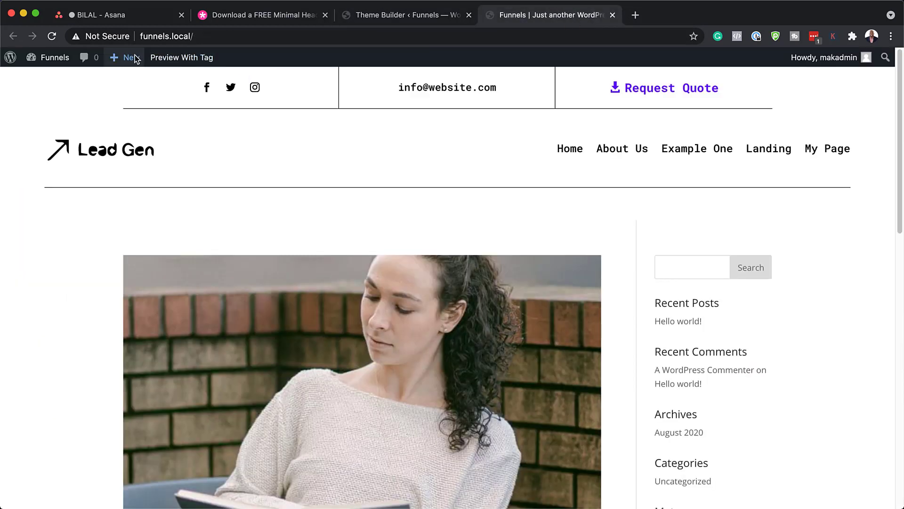
pyautogui.click(641, 150)
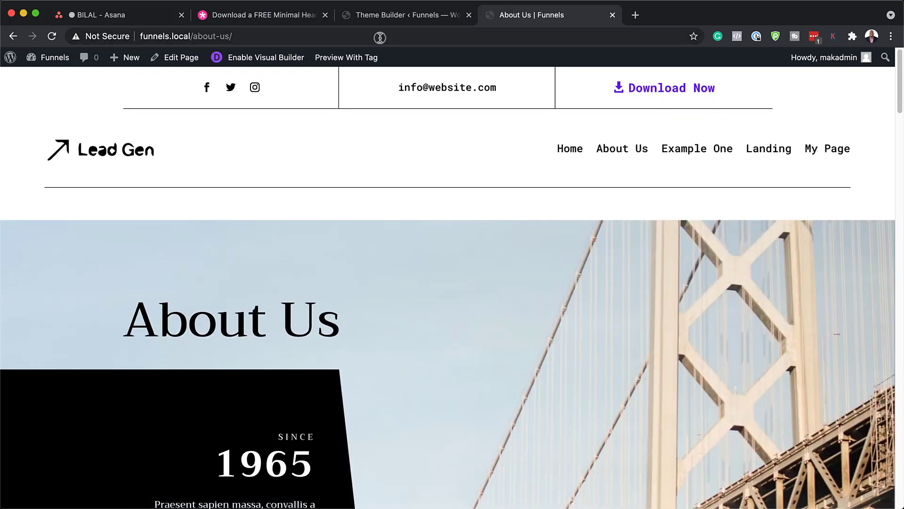
pyautogui.click(380, 38)
pyautogui.press('super+c')
pyautogui.click(448, 15)
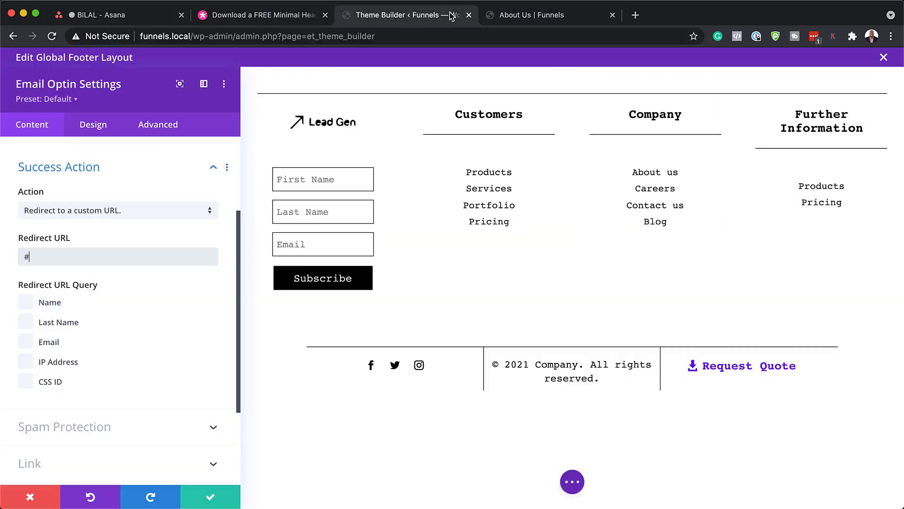
pyautogui.doubleClick(149, 254)
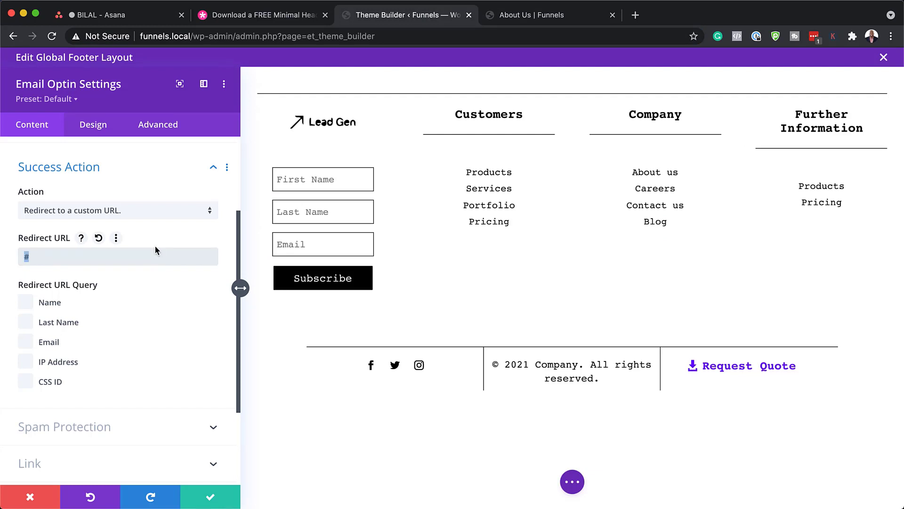
pyautogui.press('super+v')
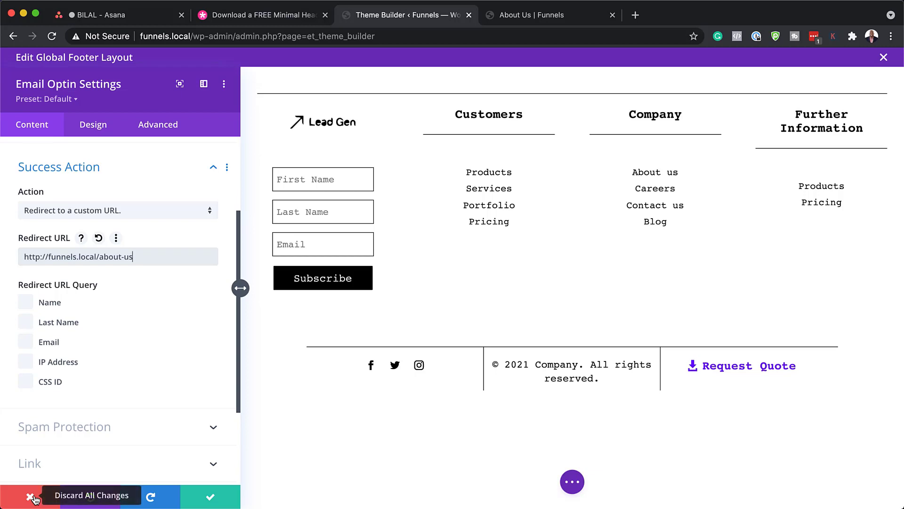
pyautogui.click(31, 496)
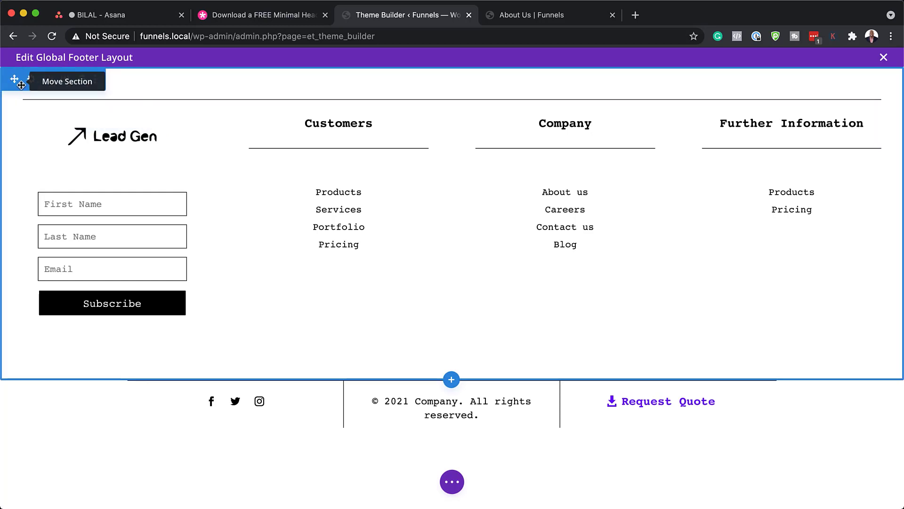
pyautogui.click(31, 79)
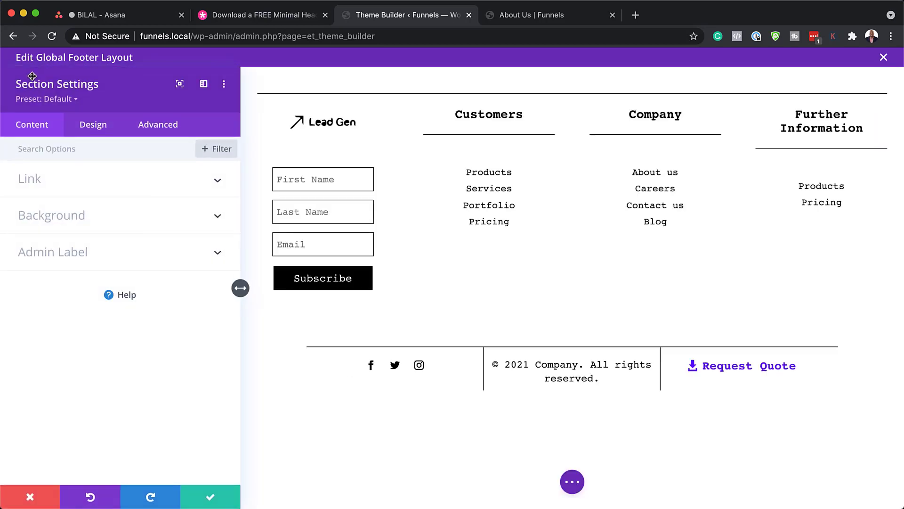
pyautogui.click(56, 225)
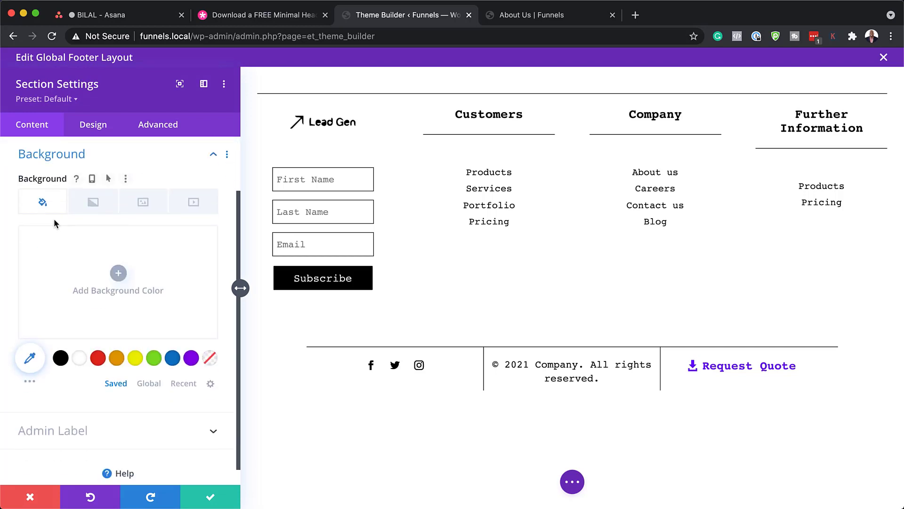
pyautogui.click(140, 359)
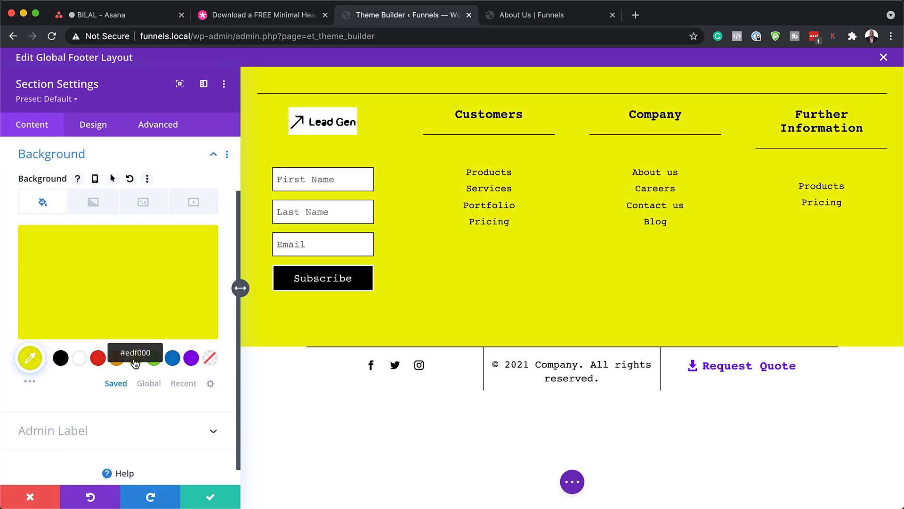
pyautogui.click(162, 273)
pyautogui.moveTo(203, 244); pyautogui.dragTo(200, 310)
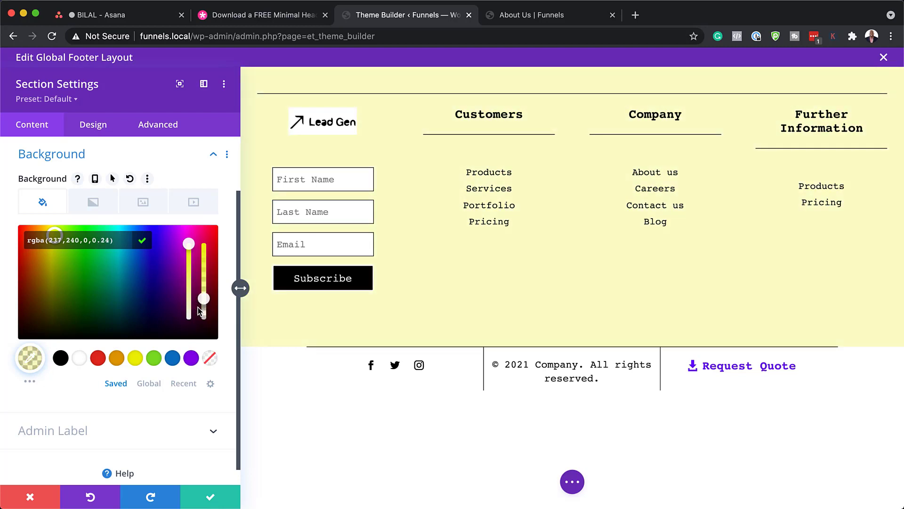
pyautogui.click(47, 503)
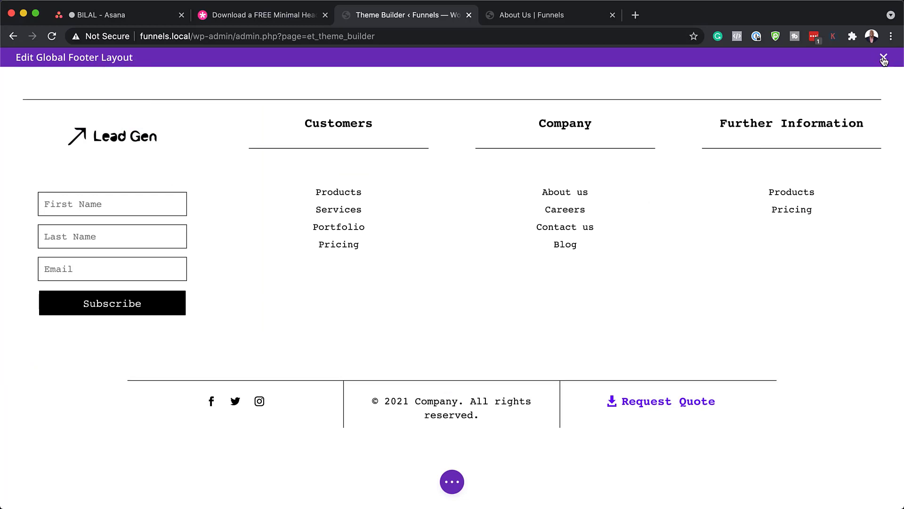
# Close the footer editor with Discard & Exit and return to the live About Us page.
pyautogui.click(883, 58)
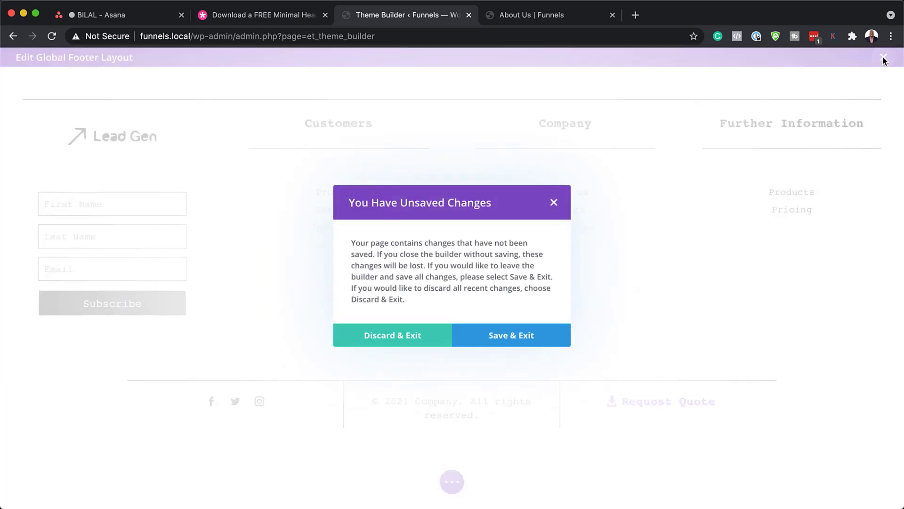
pyautogui.click(411, 337)
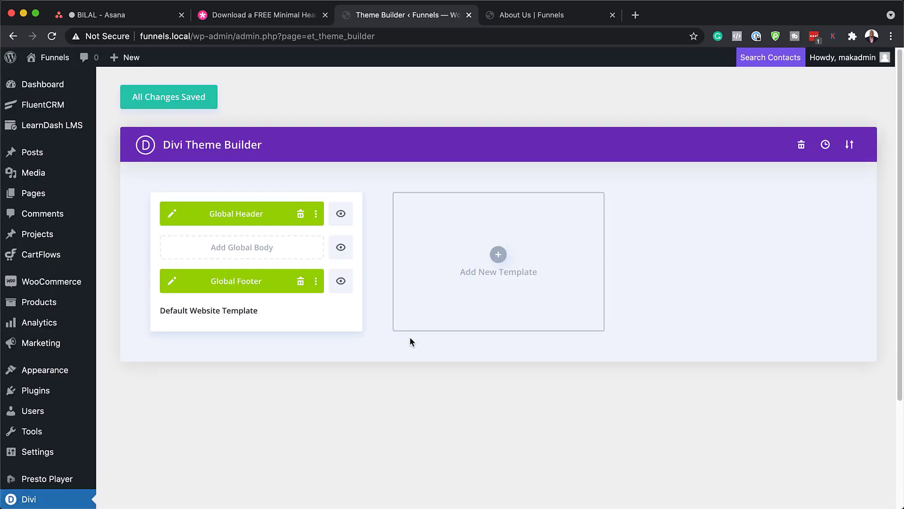
pyautogui.click(515, 16)
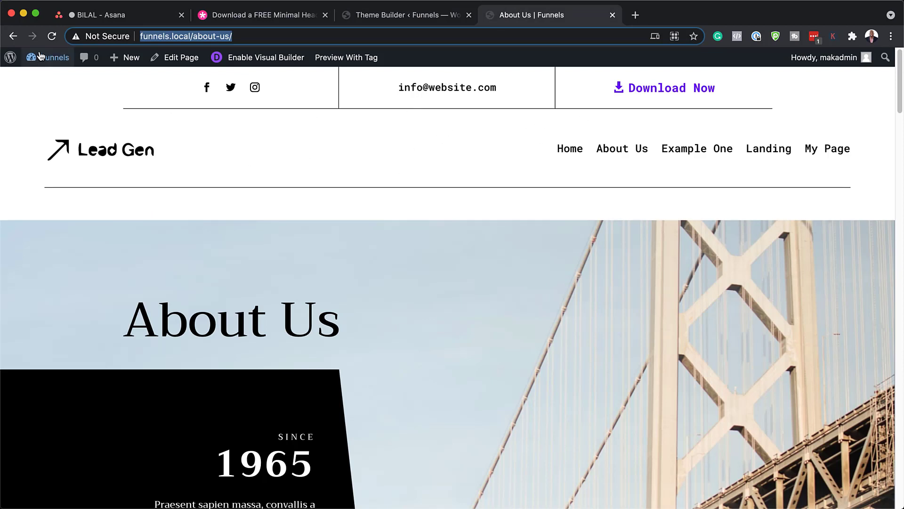
pyautogui.scroll(-10, 644, 253)
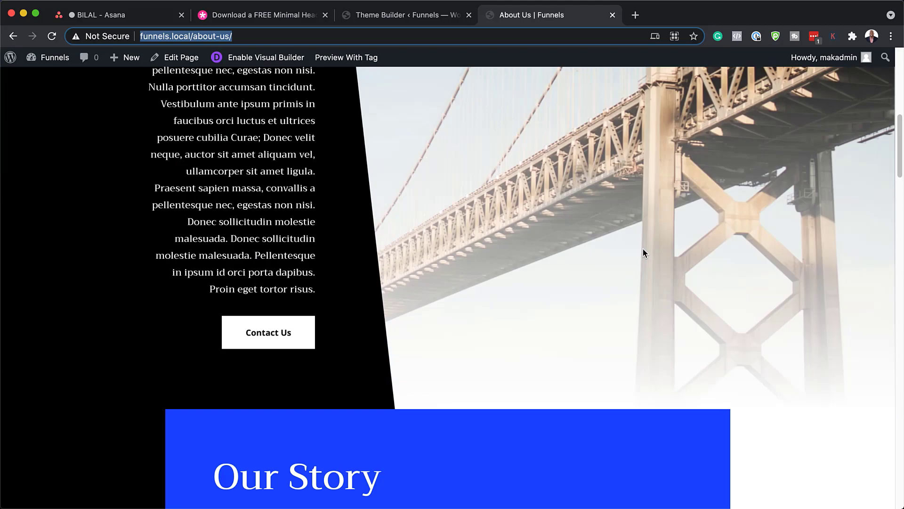
pyautogui.scroll(-20, 643, 249)
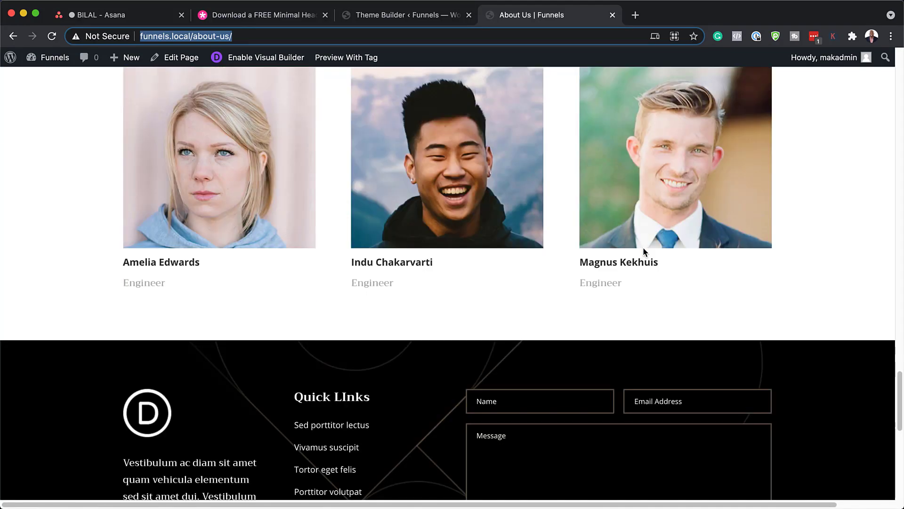
pyautogui.scroll(-10, 643, 247)
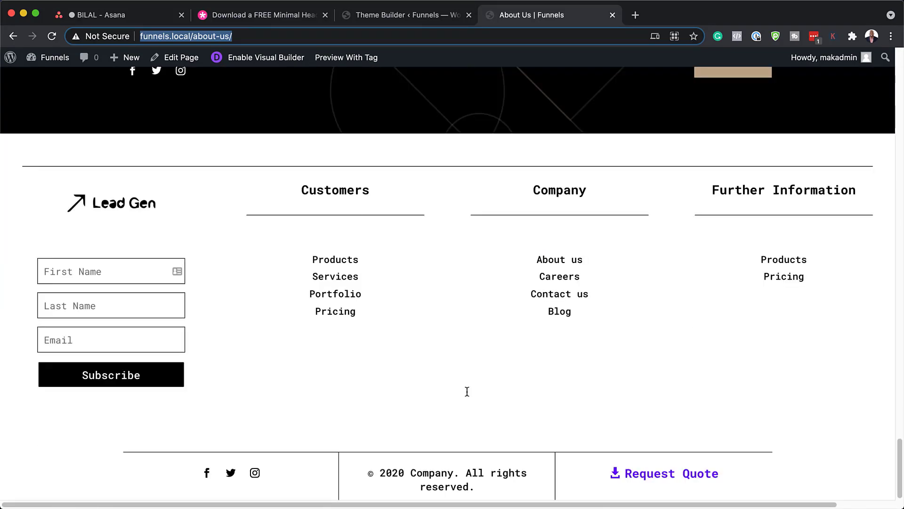
pyautogui.scroll(15, 561, 362)
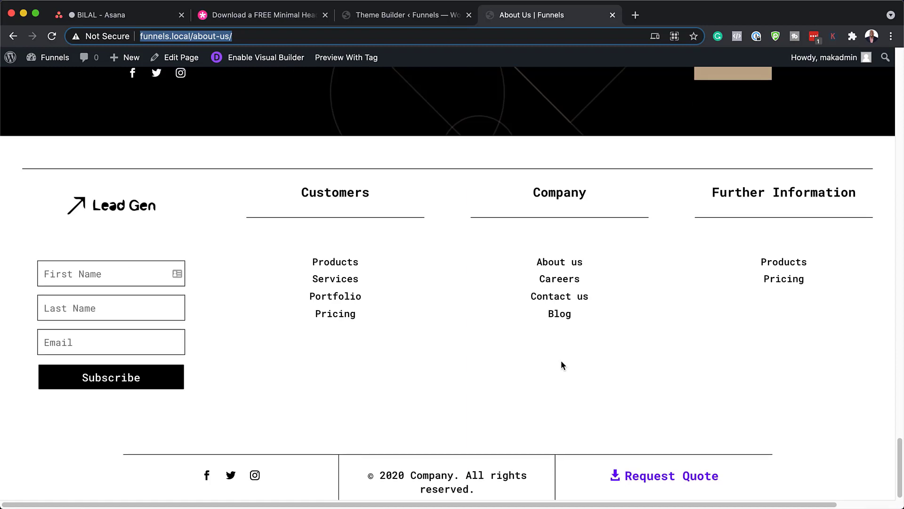